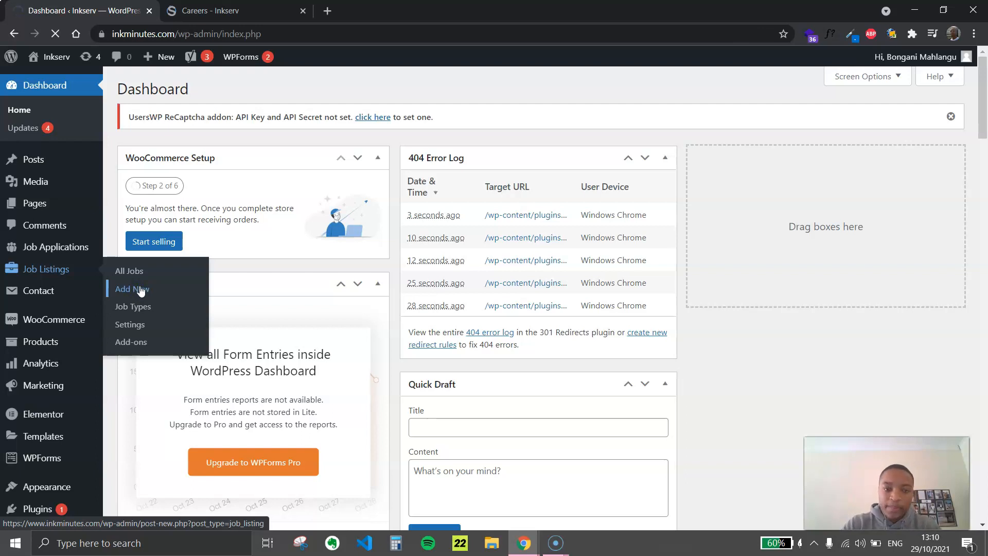
Step: Create a new job listing and dismiss the block editor's welcome guide
left_click(140, 290)
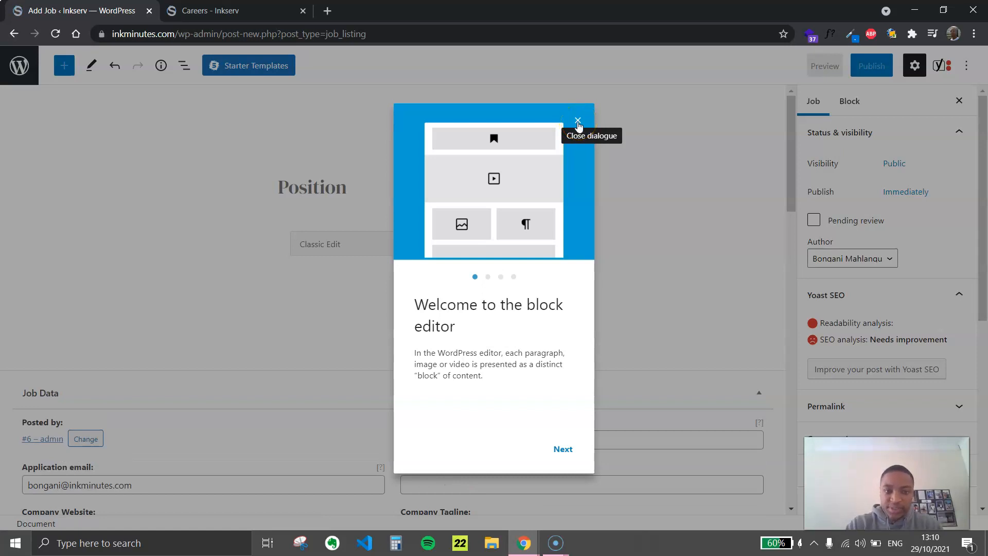
left_click(562, 448)
left_click(561, 448)
left_click(562, 448)
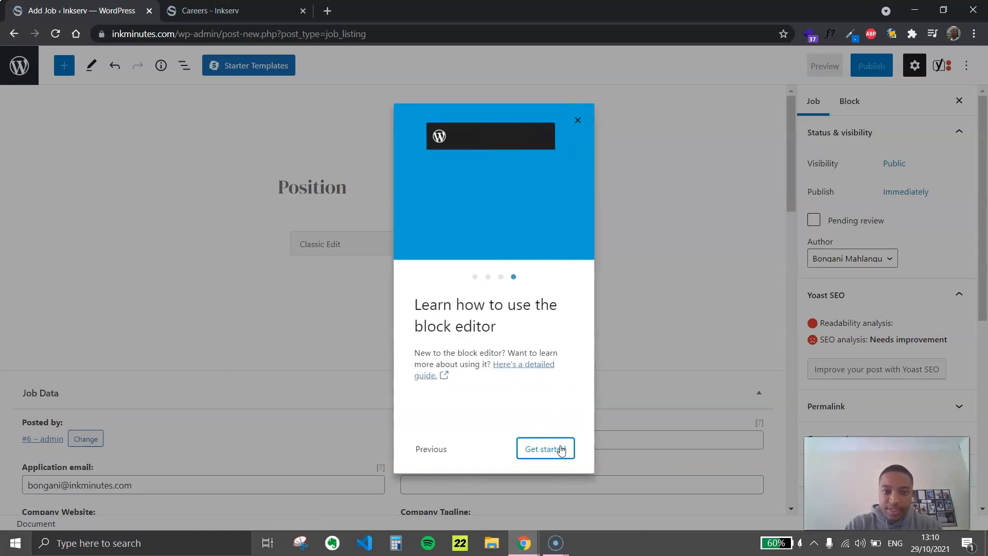
left_click(579, 124)
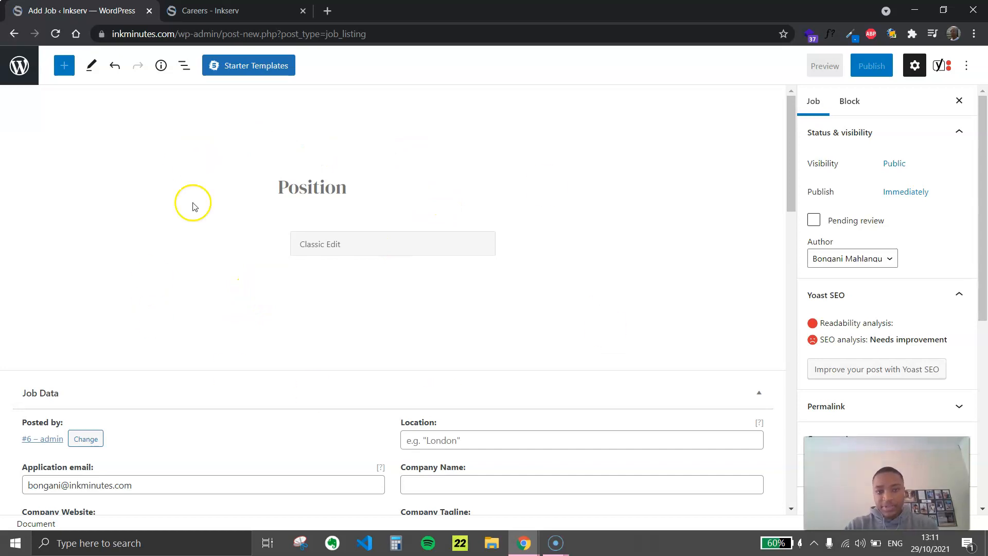
Step: Enter "Chief Marketing Officer" as the position title of the job listing
scroll(377, 335, "down", 10)
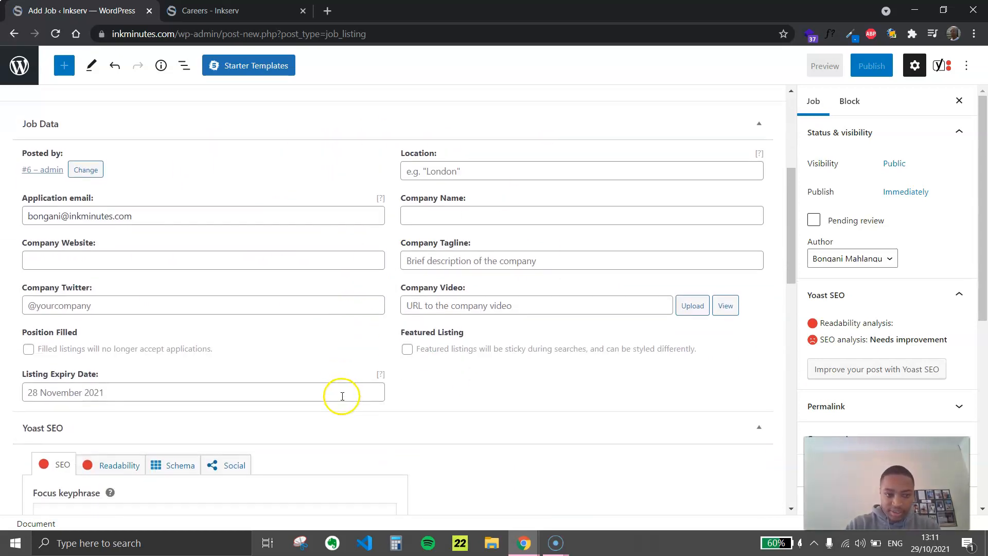
scroll(320, 346, "down", 5)
scroll(341, 342, "up", 20)
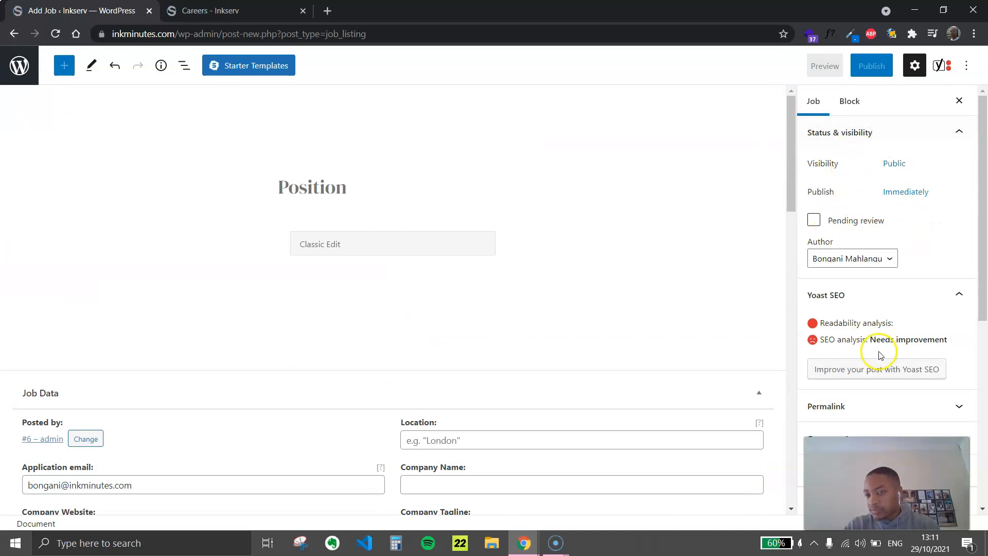
scroll(904, 216, "down", 7)
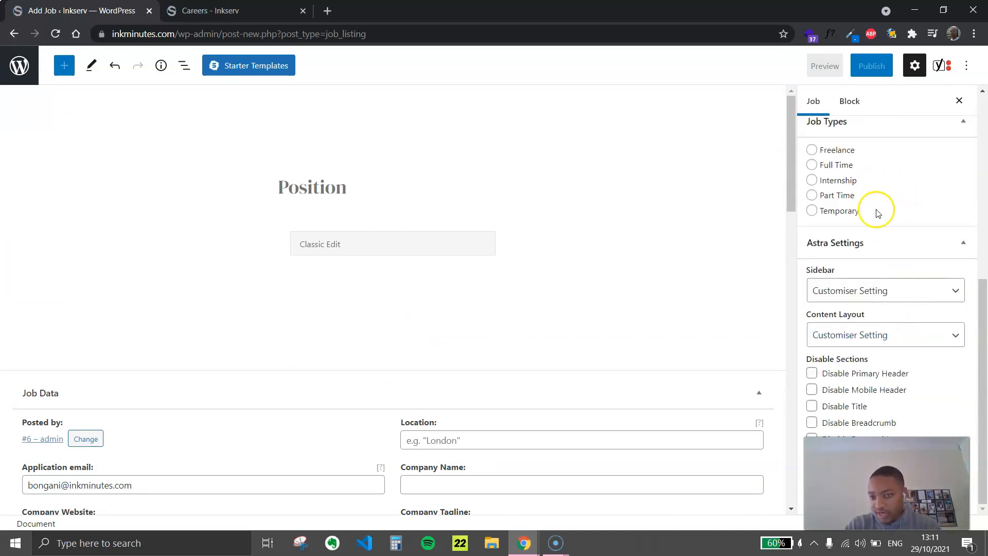
scroll(900, 295, "up", 7)
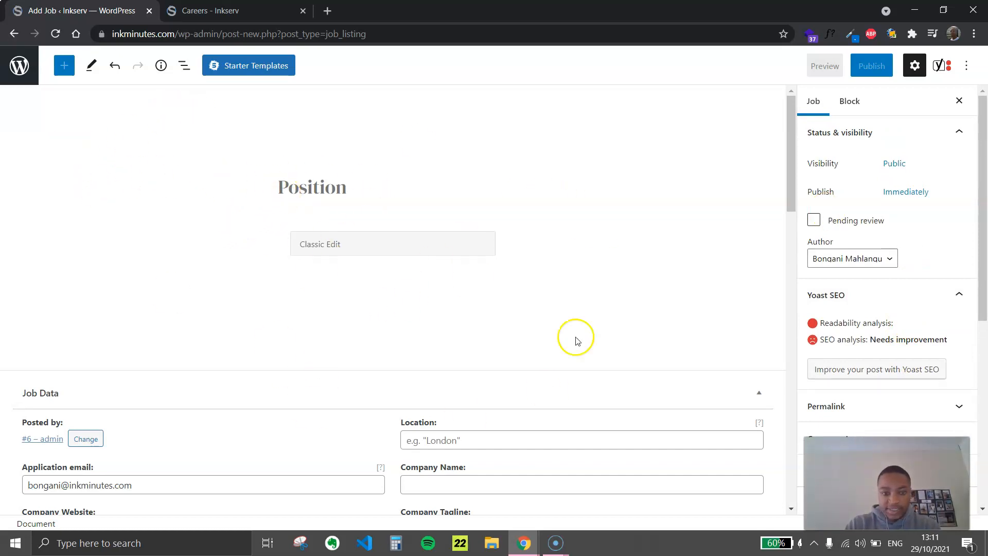
left_click(324, 188)
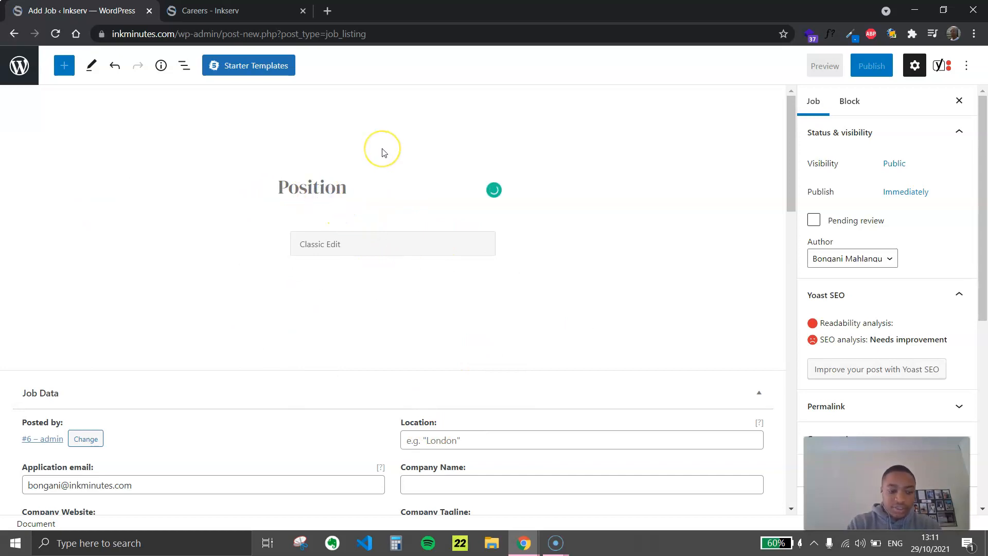
type("Chief Marketing Officer")
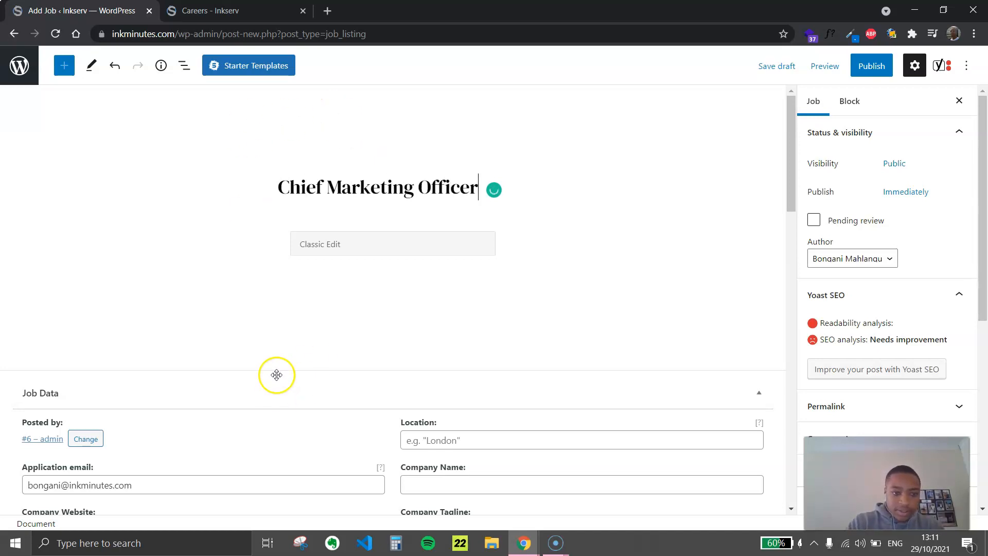
Step: Set the job's location to "Remote Work" and the company name to "Inkserv" in the job data
scroll(276, 302, "down", 4)
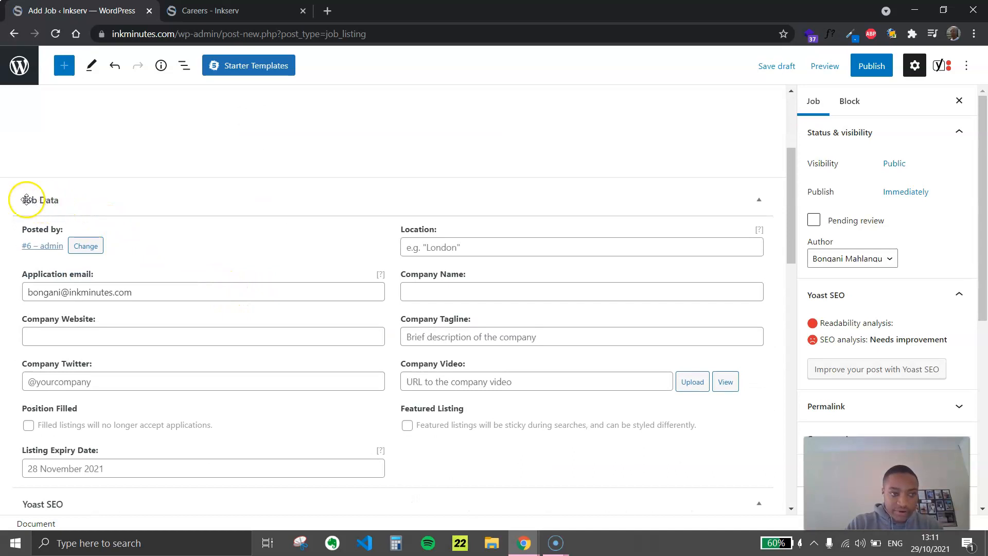
left_click(475, 244)
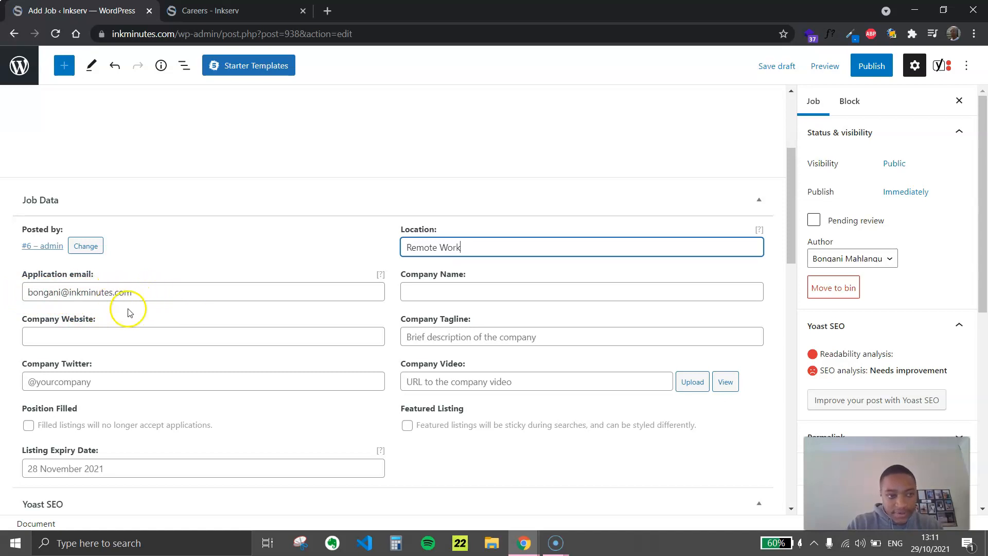
left_click(479, 291)
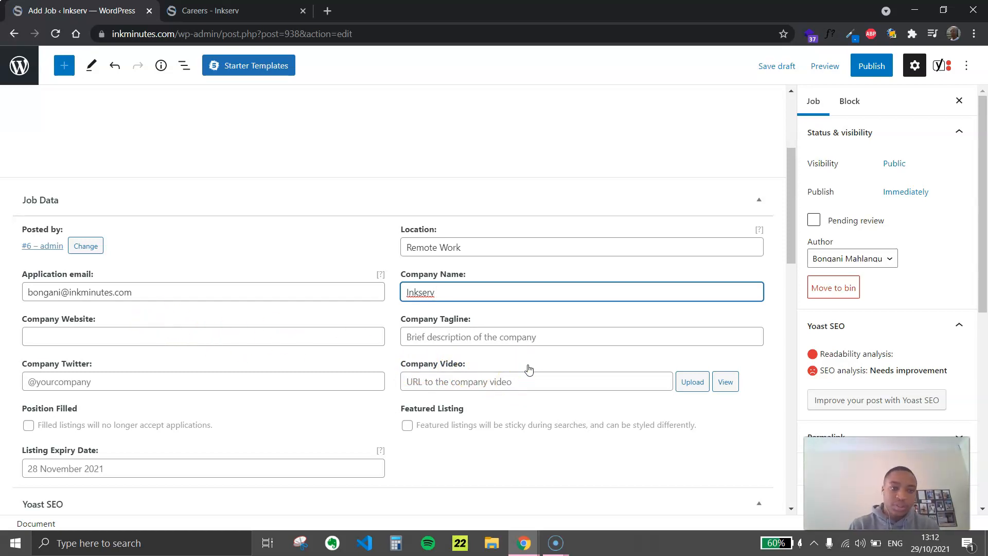
scroll(532, 369, "down", 1)
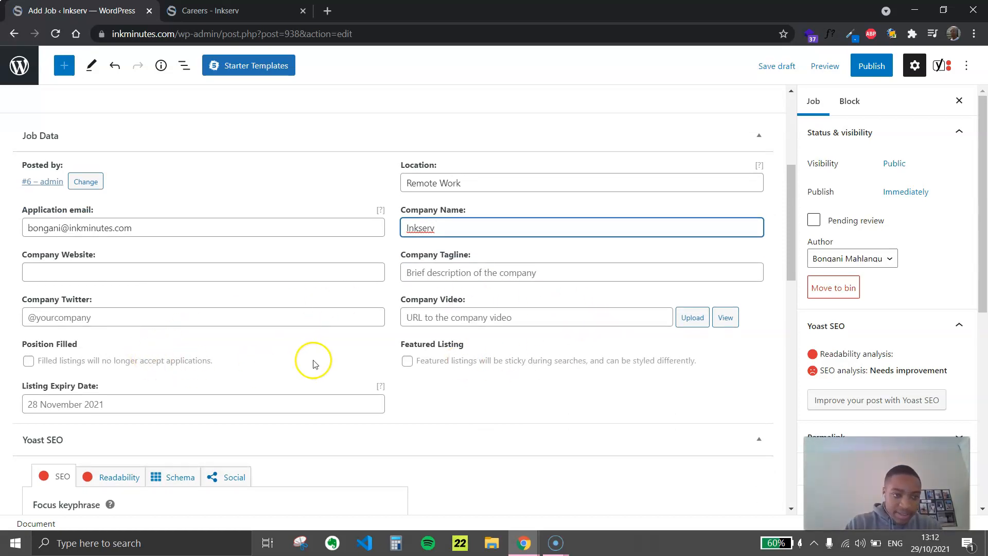
scroll(309, 355, "down", 1)
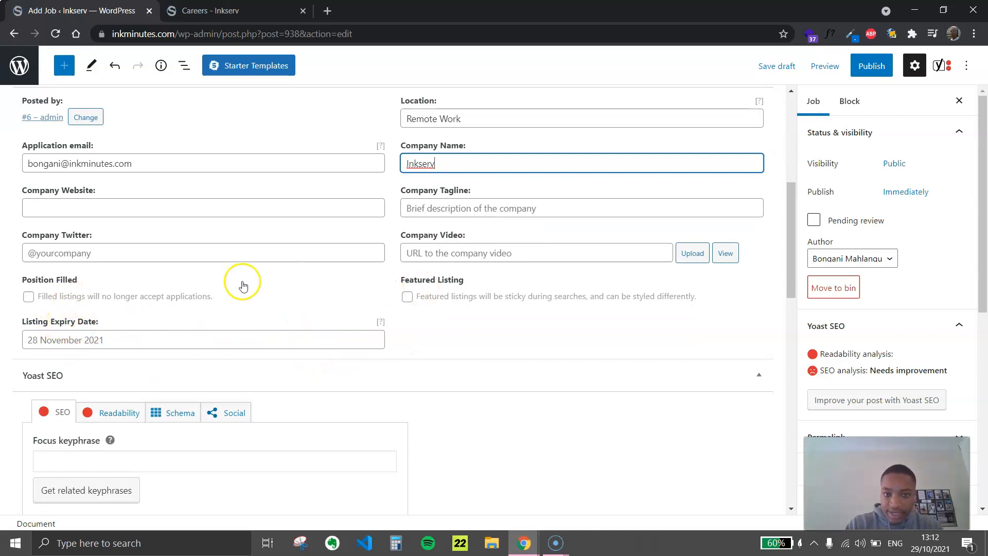
left_click(29, 297)
left_click(29, 297)
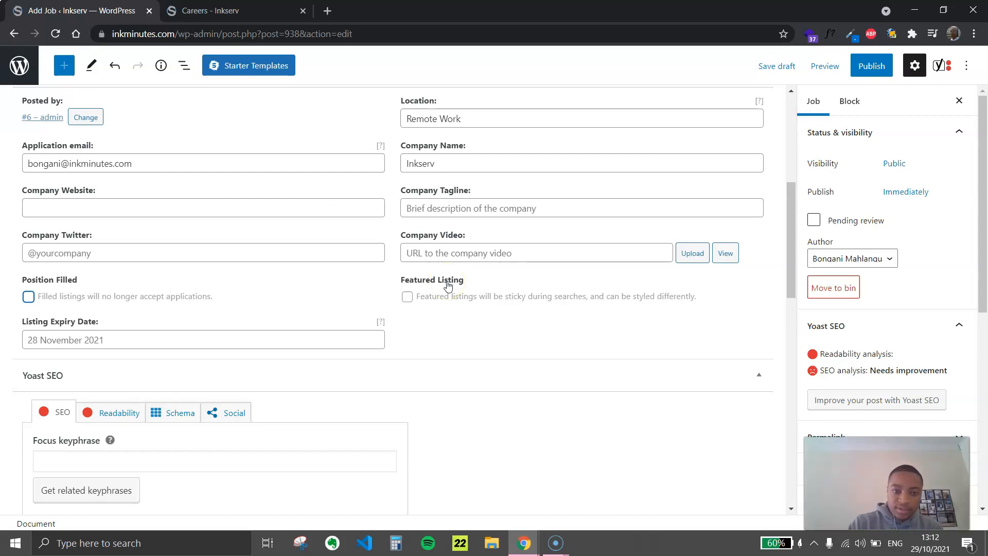
left_click(407, 298)
left_click(406, 298)
Step: Set the listing expiry date to 30 November 2021
scroll(406, 309, "down", 1)
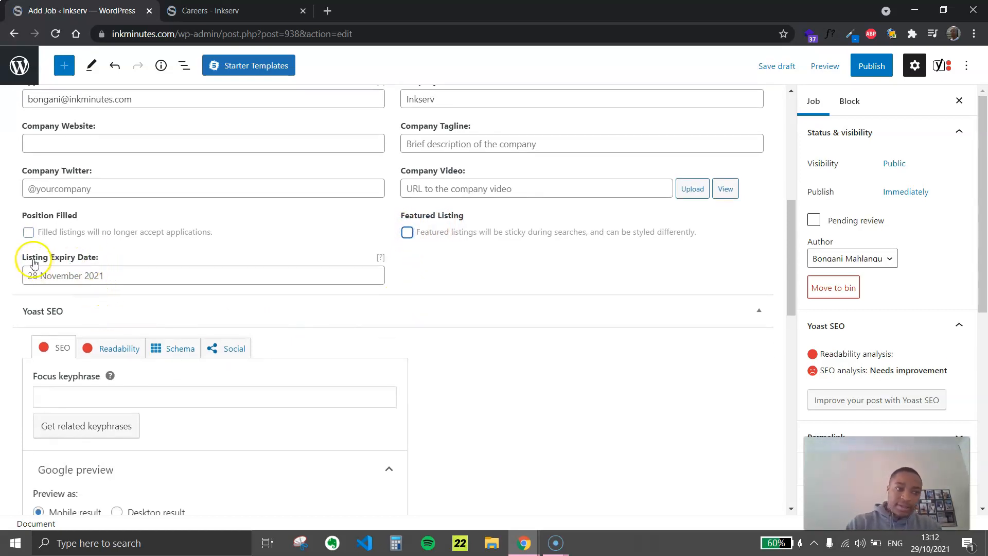
left_click(126, 274)
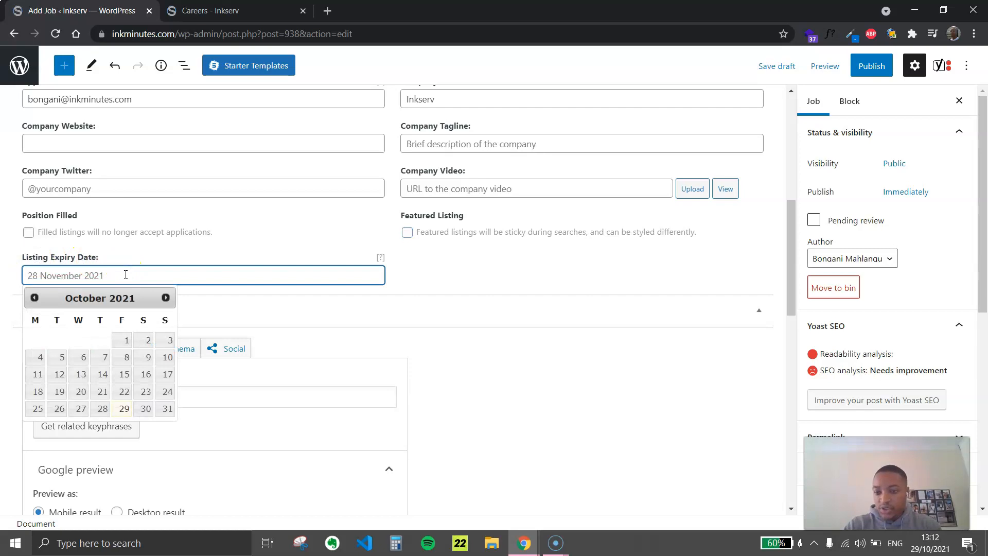
left_click(165, 298)
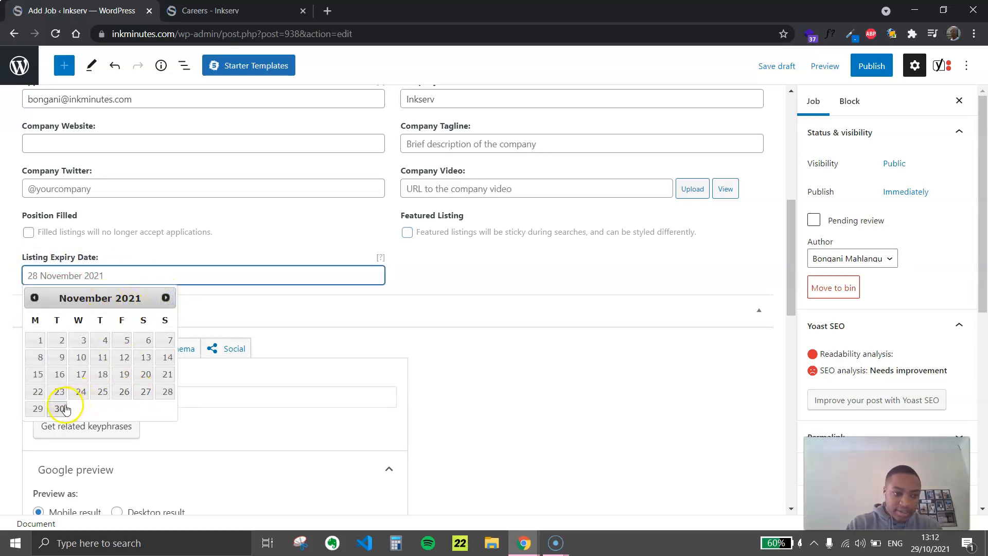
left_click(60, 409)
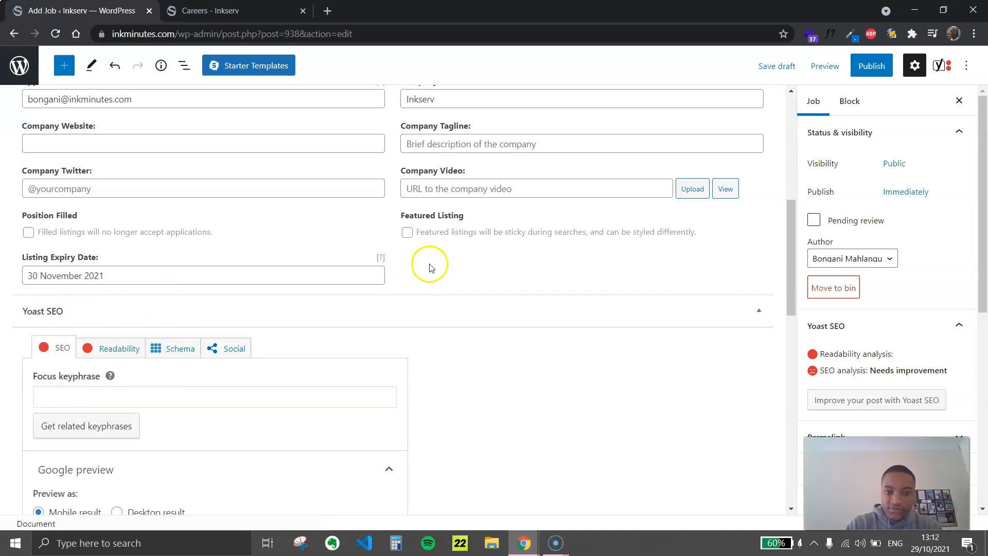
mouse_move(381, 261)
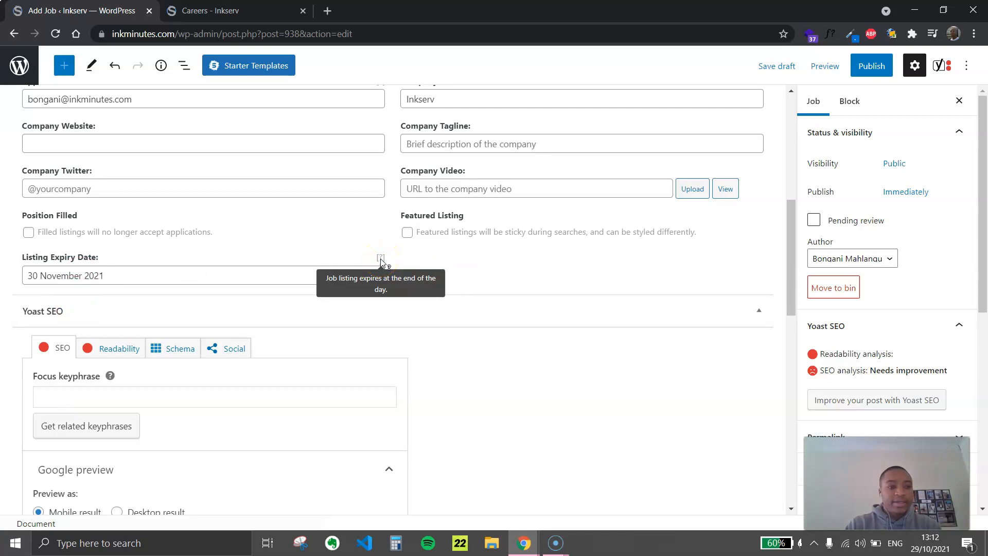
left_click(402, 281)
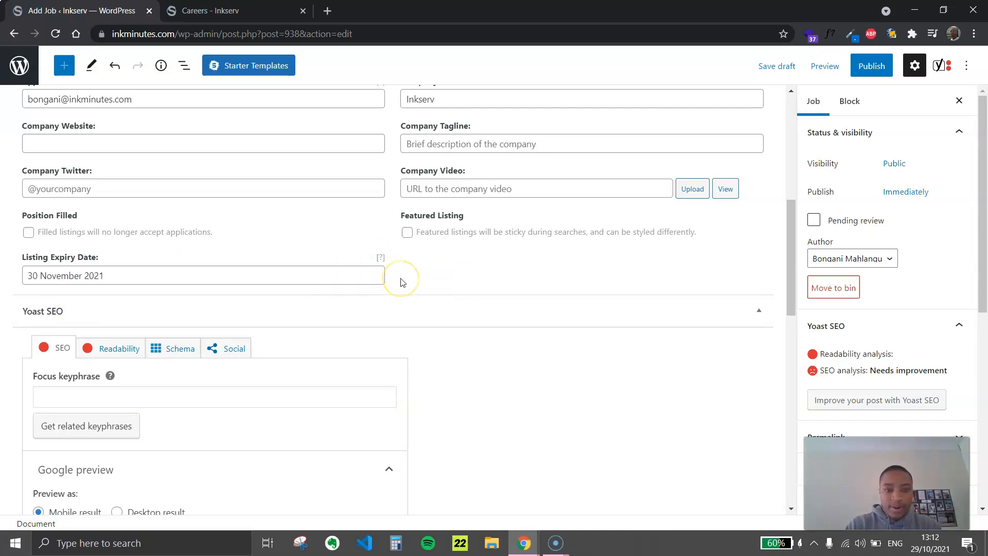
left_click(332, 292)
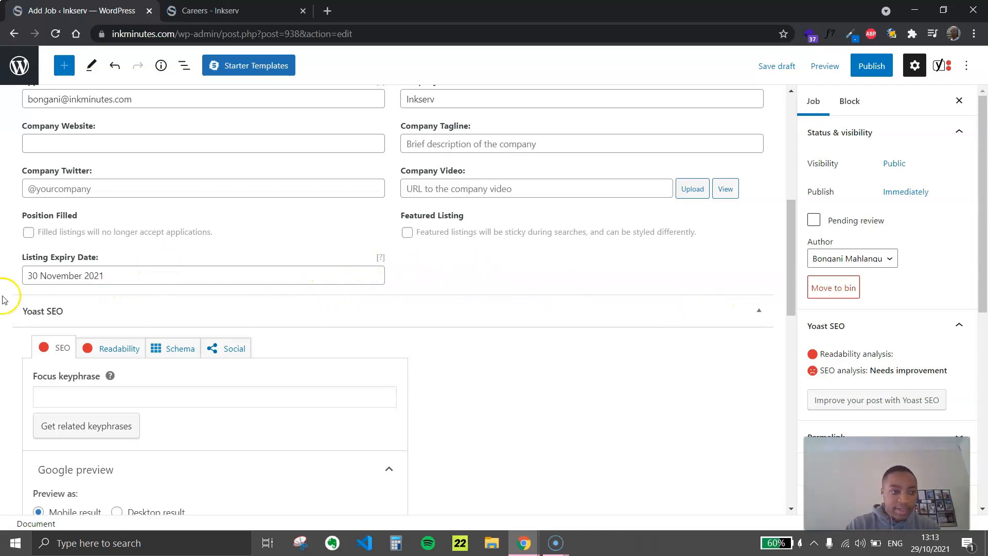
Step: Collapse the Yoast SEO and Content Permissions sections below the job data
scroll(60, 227, "down", 2)
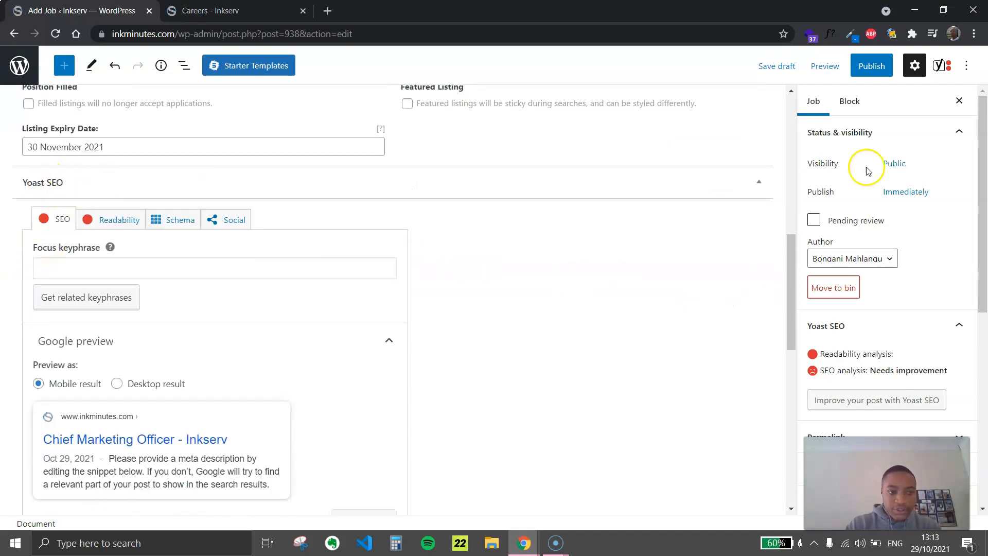
left_click(759, 182)
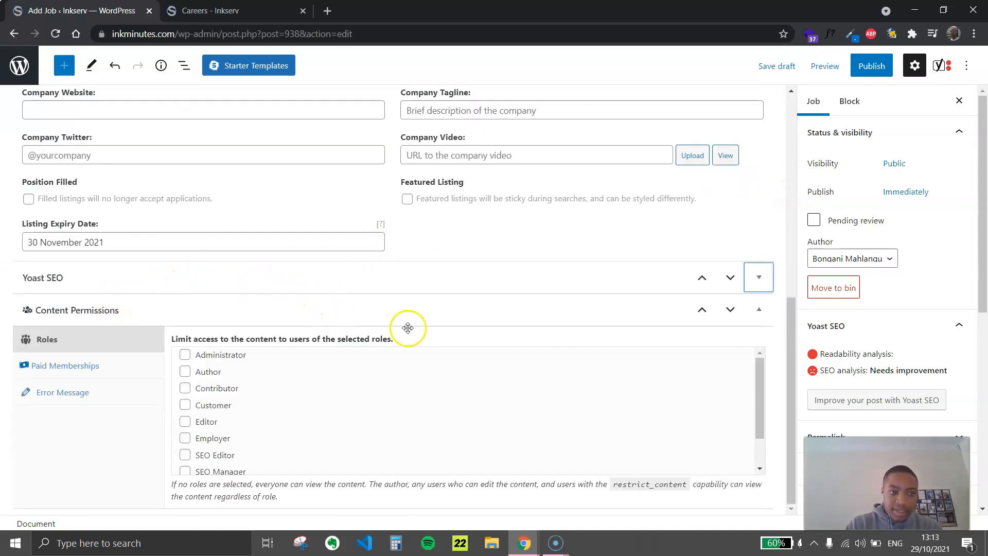
scroll(308, 391, "down", 2)
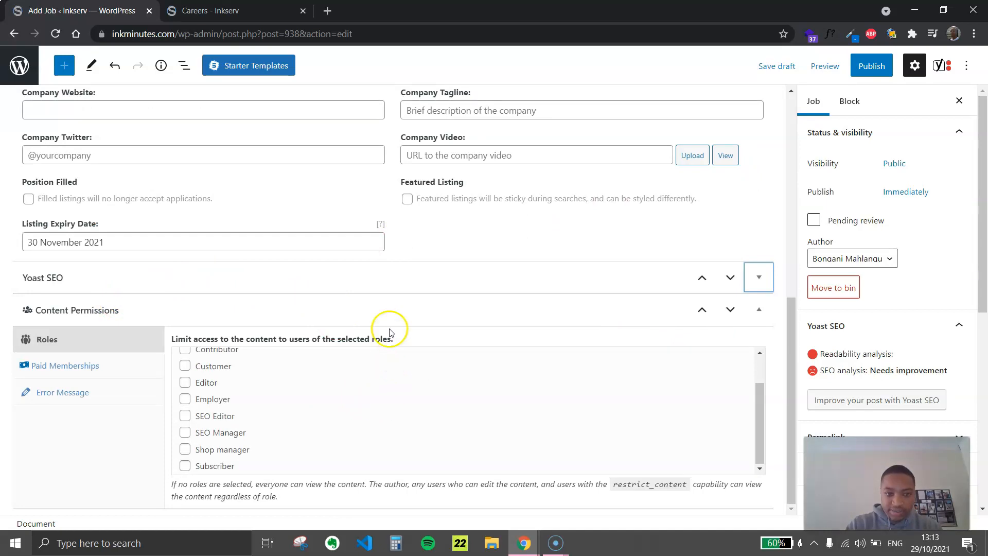
left_click(758, 309)
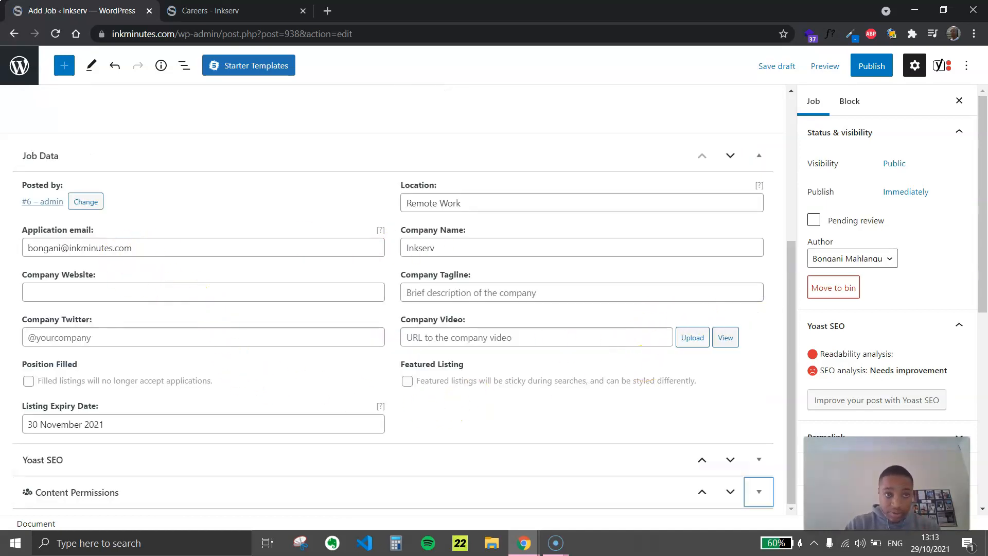
Step: Open the Classic block beneath the Chief Marketing Officer title for text entry
scroll(208, 223, "up", 5)
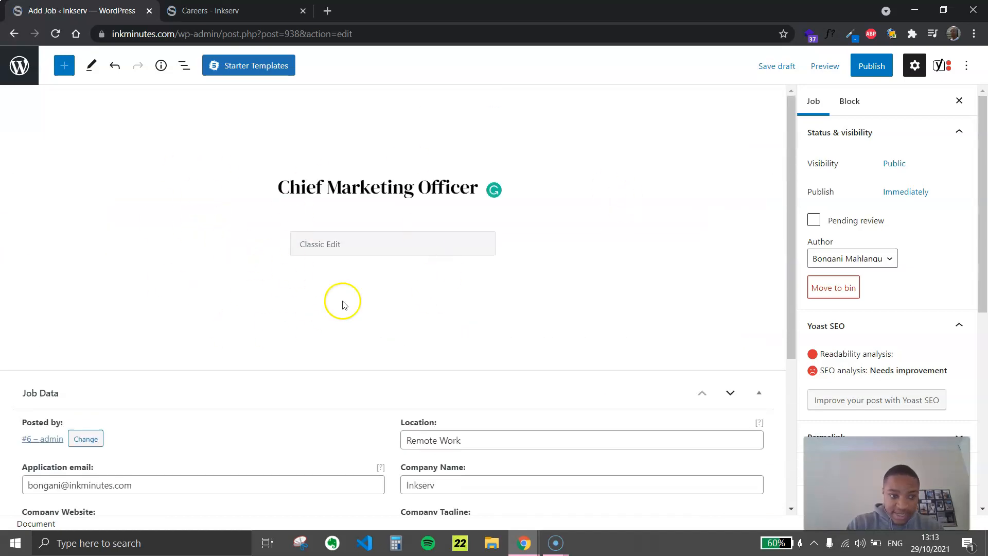
scroll(280, 281, "down", 3)
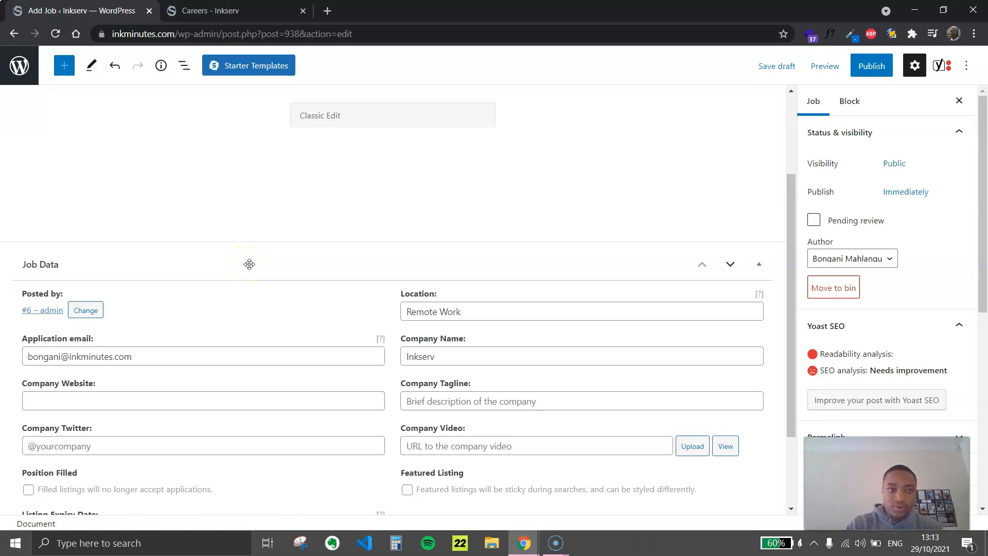
scroll(249, 263, "up", 1)
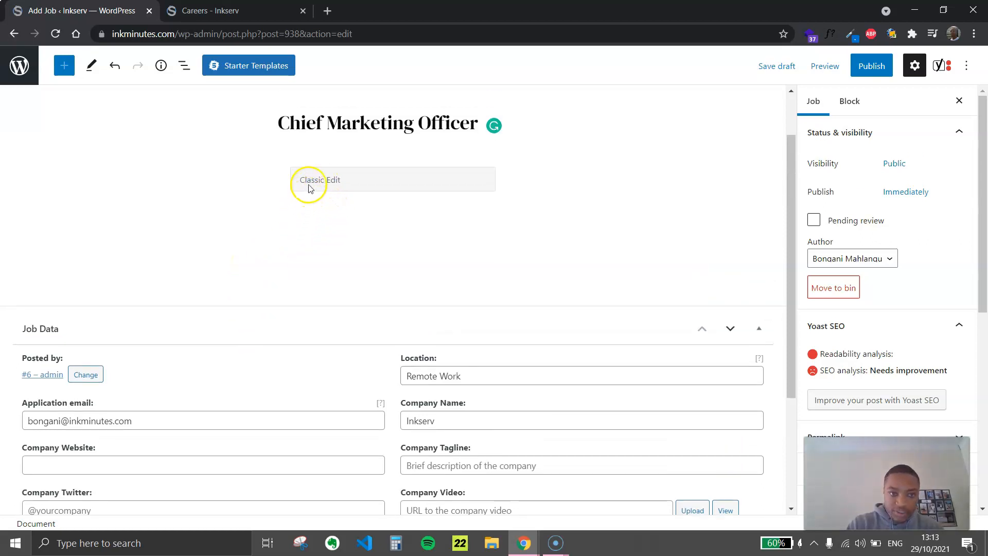
left_click(307, 202)
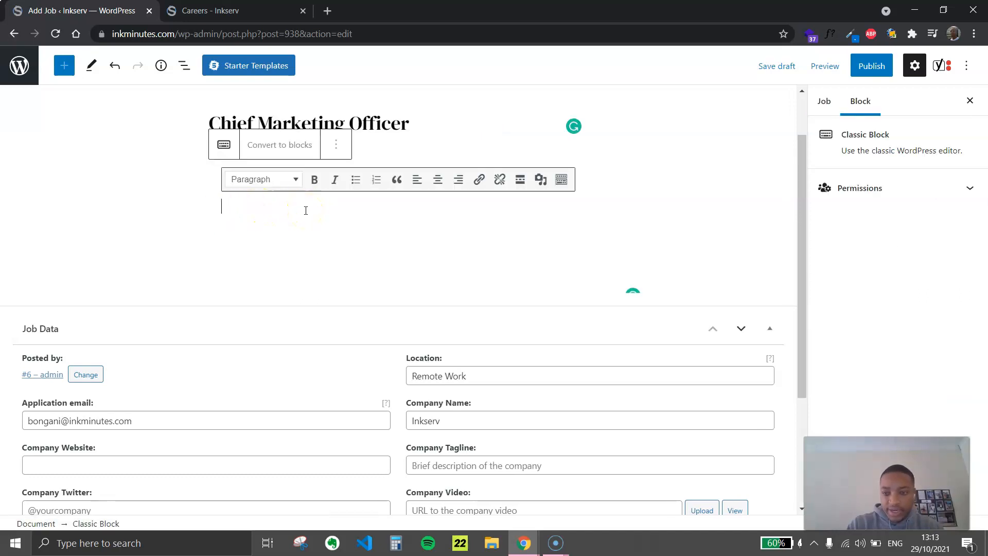
left_click(387, 124)
left_click(316, 182)
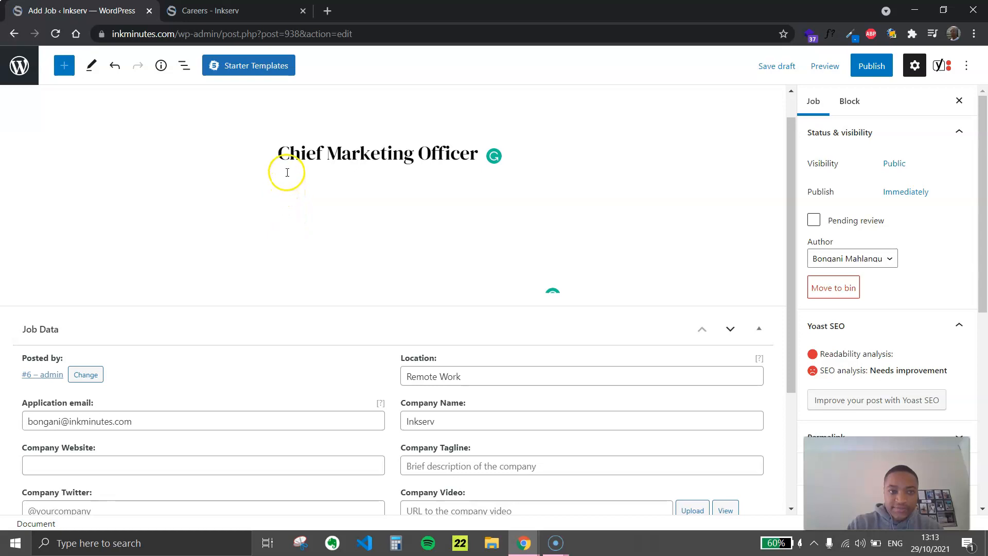
left_click(293, 253)
scroll(303, 250, "down", 4)
scroll(315, 244, "up", 4)
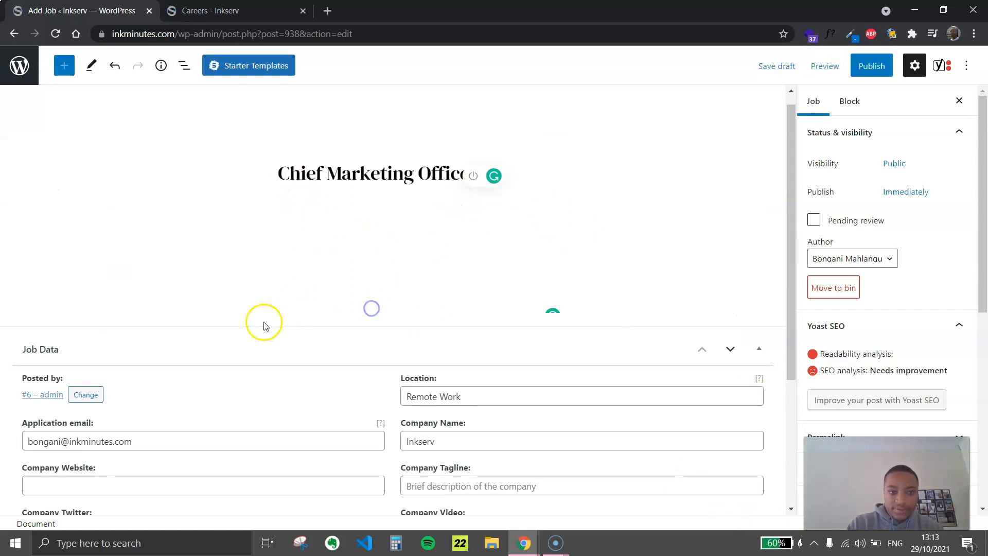
scroll(302, 285, "down", 2)
scroll(315, 241, "up", 2)
left_click(121, 231)
left_click(322, 292)
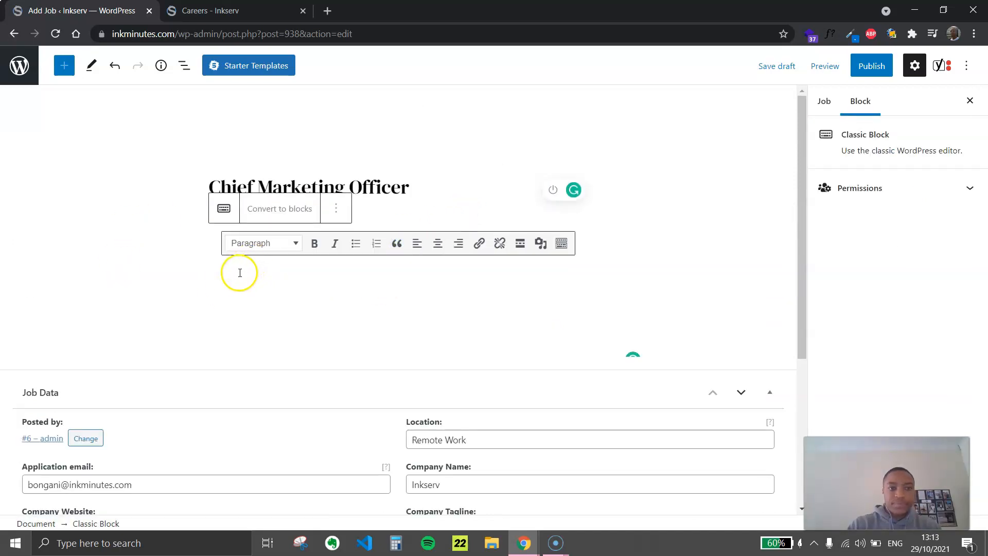
Step: Search Google in a new browser tab for "chief marketing officer job description"
key("ctrl+t")
type("chi")
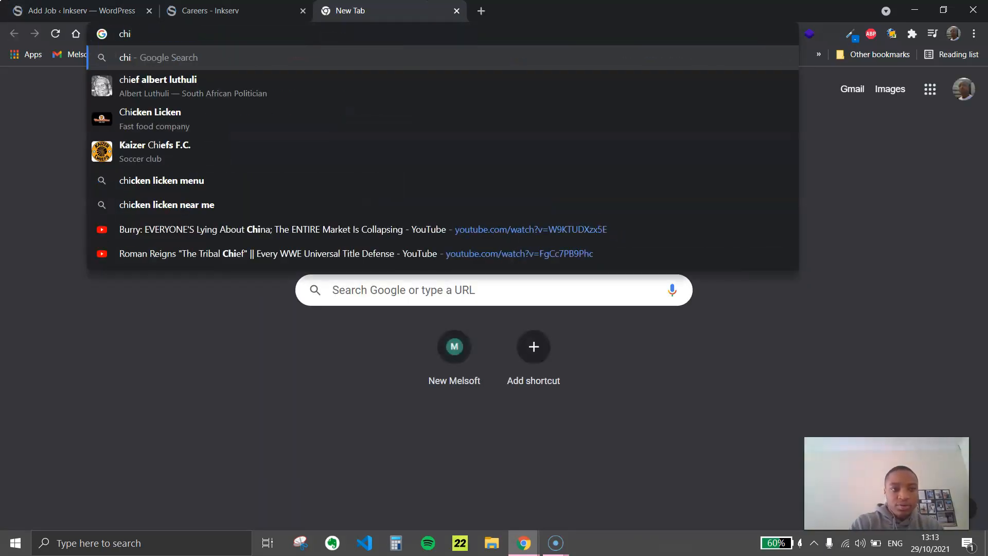
type("ef markeint")
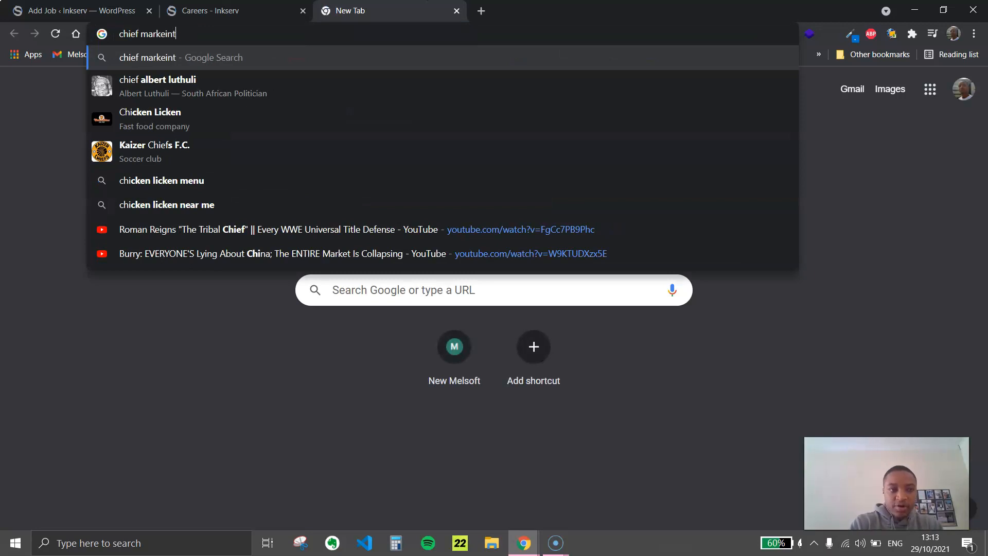
type("g")
key("Down")
type("job de")
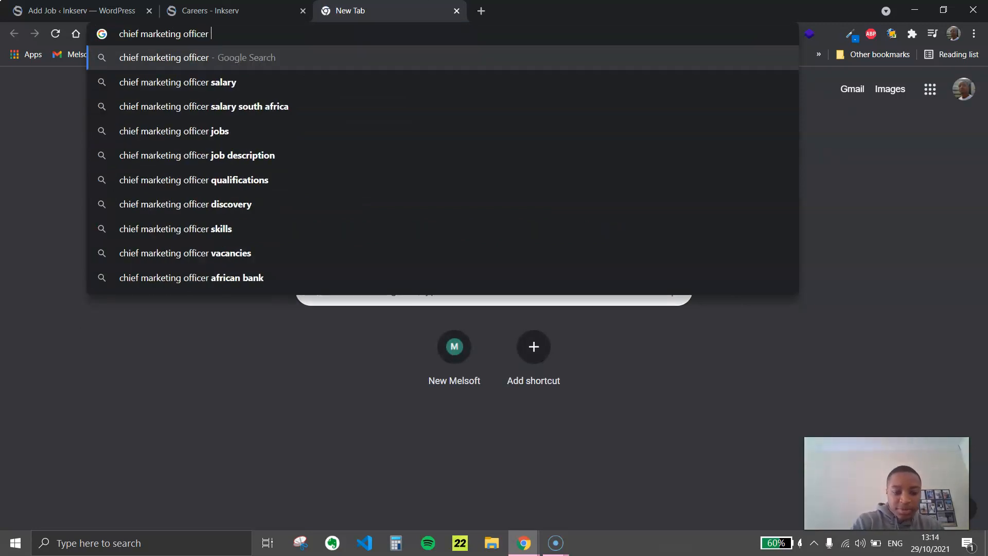
type("sc")
key("Down")
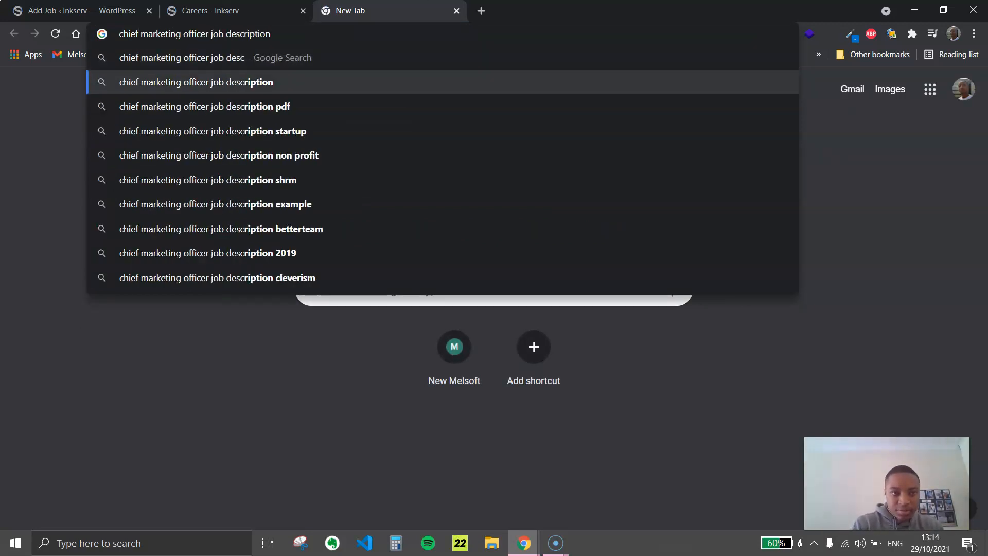
key("Return")
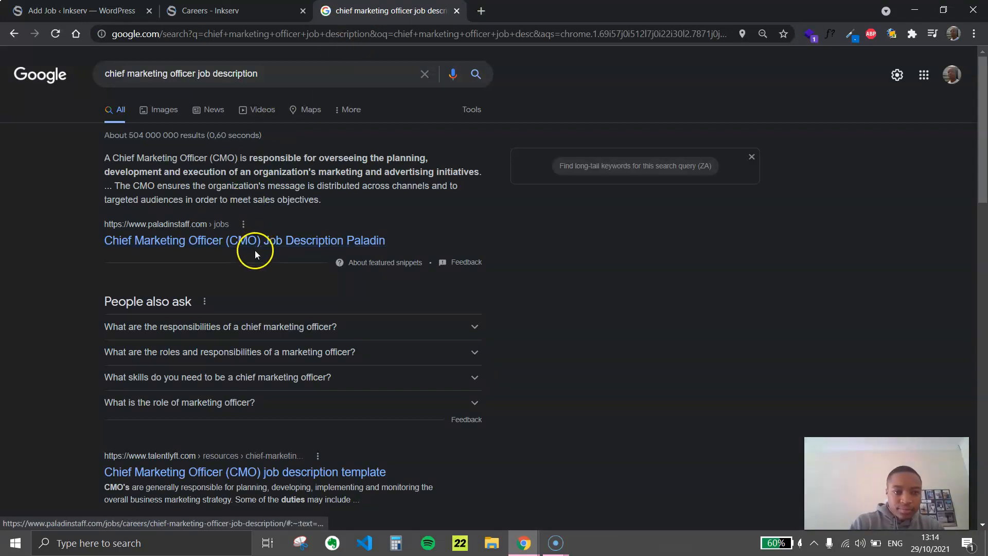
Step: Open the TalentLyft Chief Marketing Officer (CMO) job description template from the results and find its duties and responsibilities section
scroll(254, 278, "down", 3)
left_click(254, 292)
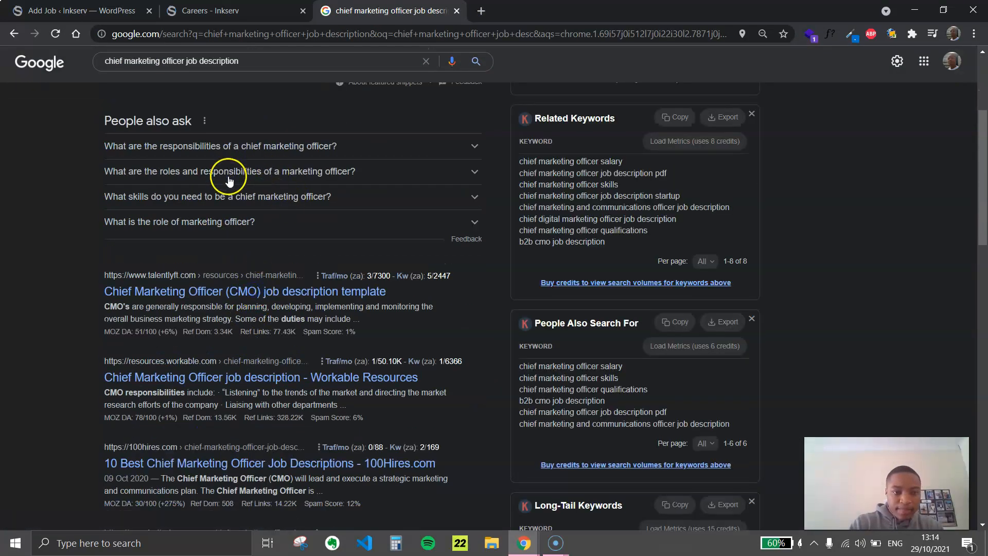
scroll(347, 267, "down", 15)
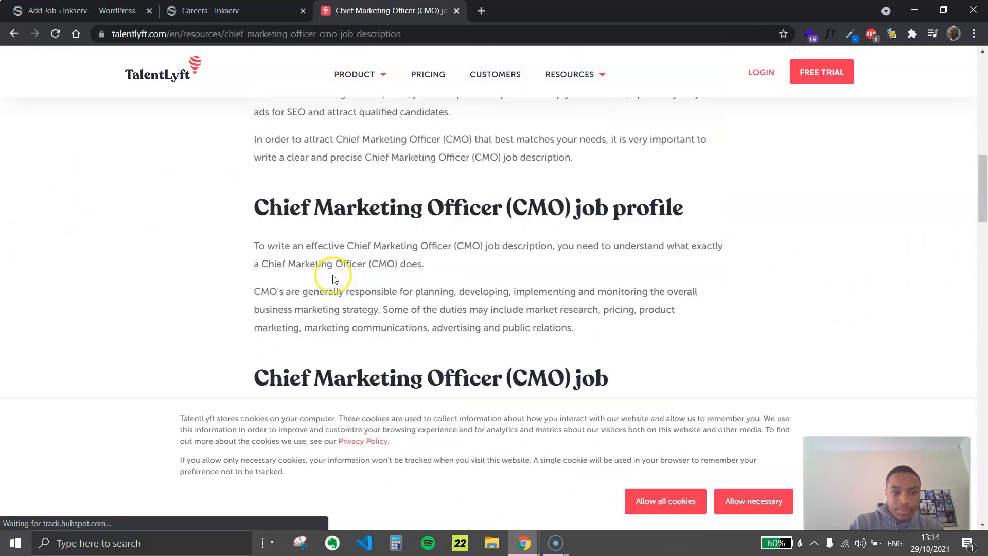
scroll(321, 256, "down", 6)
scroll(324, 247, "up", 4)
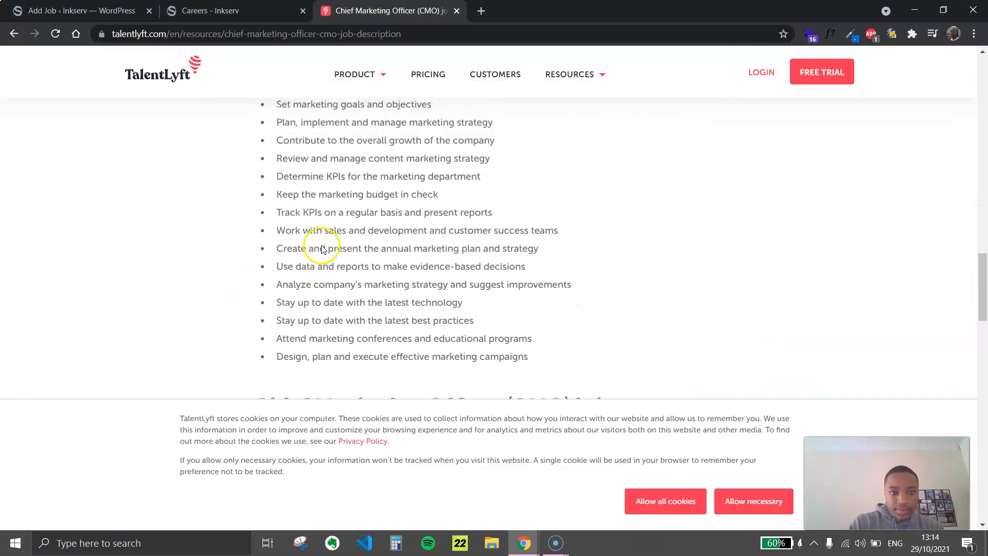
Step: Copy the duties intro and list through "Use data and reports to make evidence-based decisions" into the WordPress job's Classic block
left_click_drag(252, 202, 531, 392)
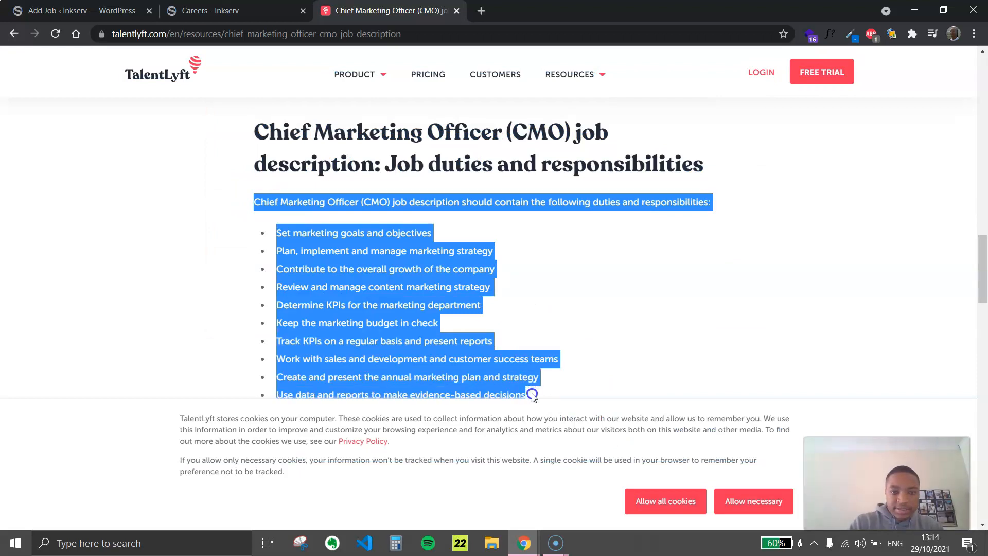
right_click(273, 293)
left_click(313, 307)
left_click(82, 11)
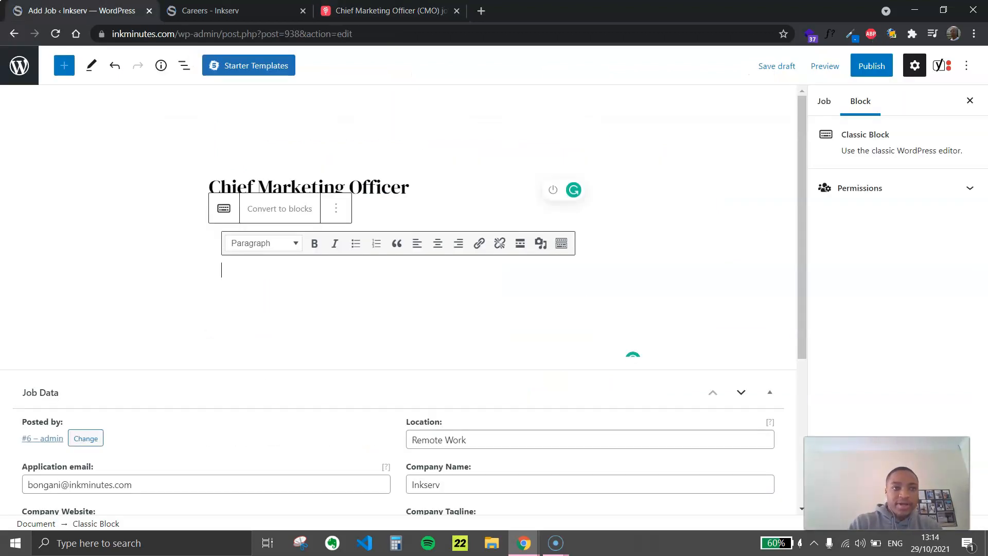
key("ctrl+v")
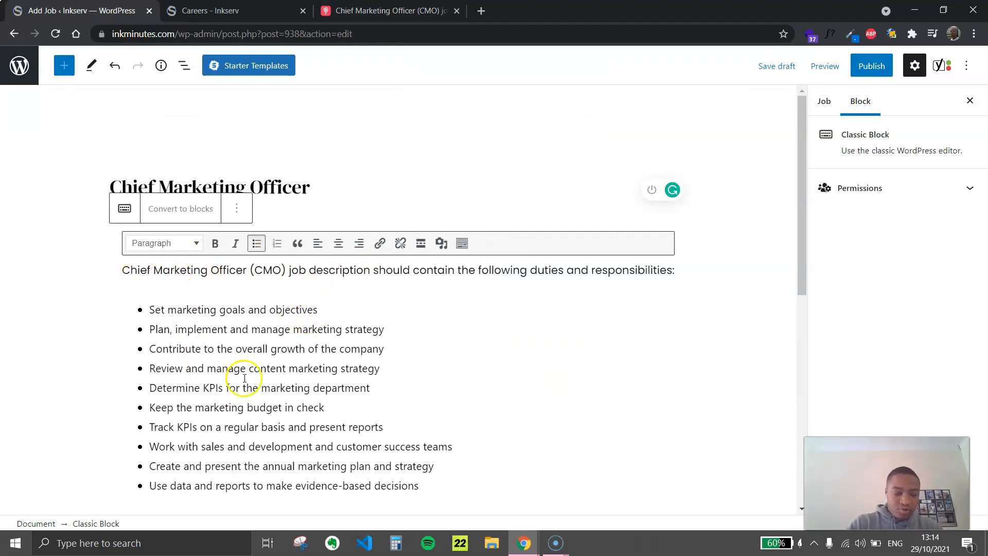
scroll(245, 378, "down", 6)
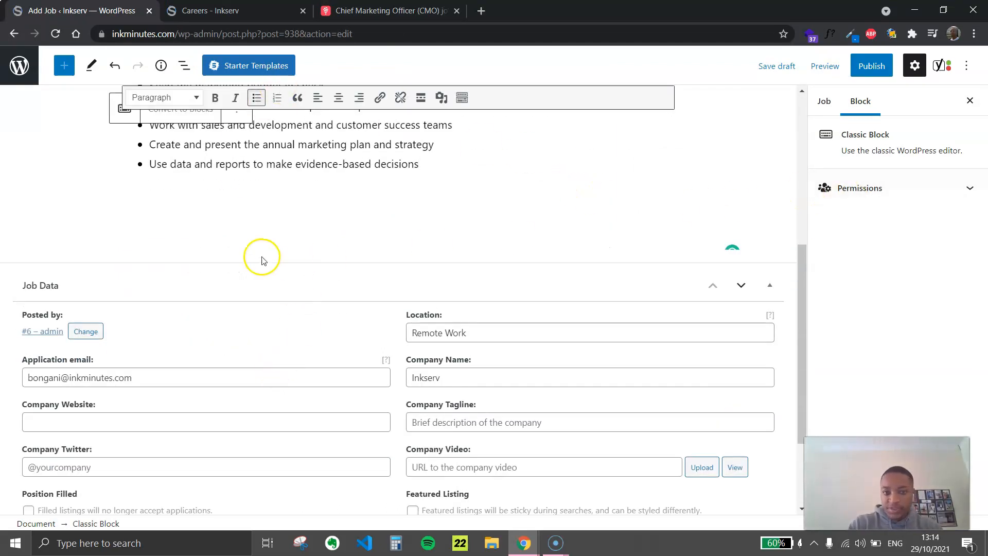
scroll(603, 229, "up", 6)
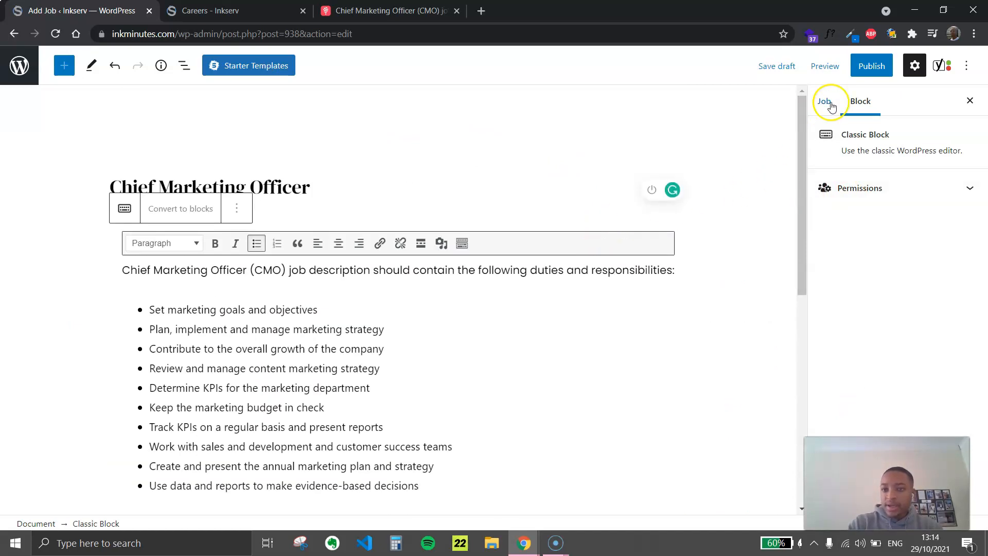
Step: Show the job-level settings and collapse their Yoast SEO and Status & visibility sections
left_click(823, 101)
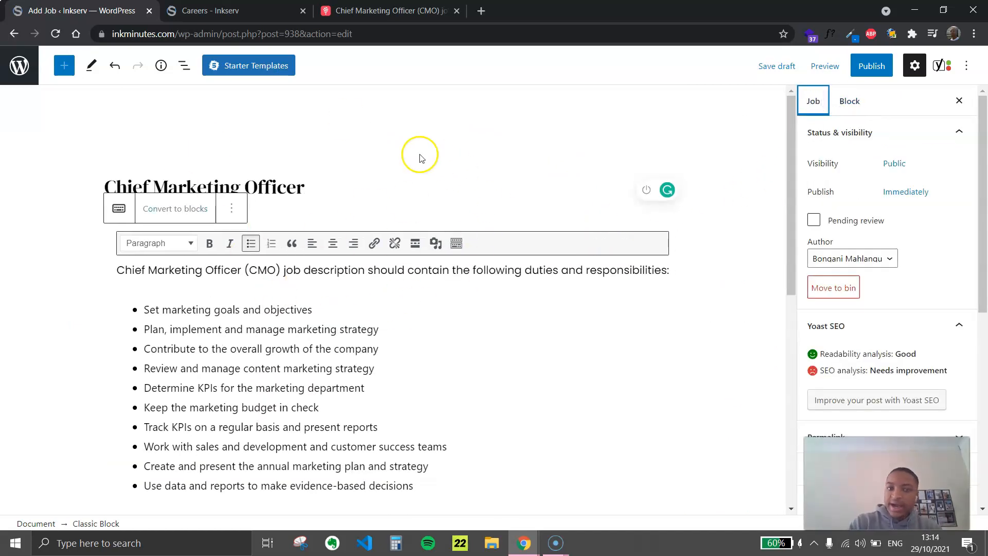
scroll(309, 319, "down", 6)
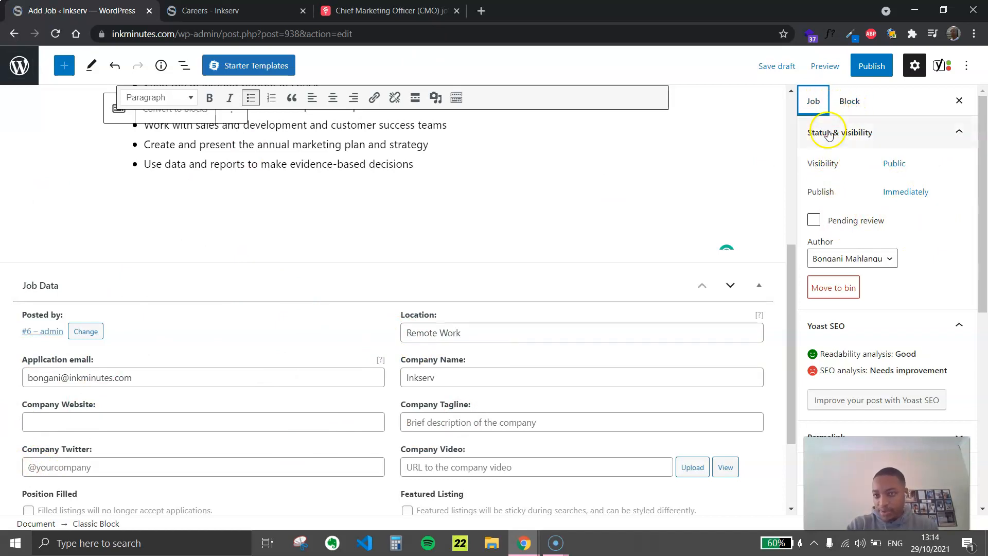
scroll(860, 286, "down", 3)
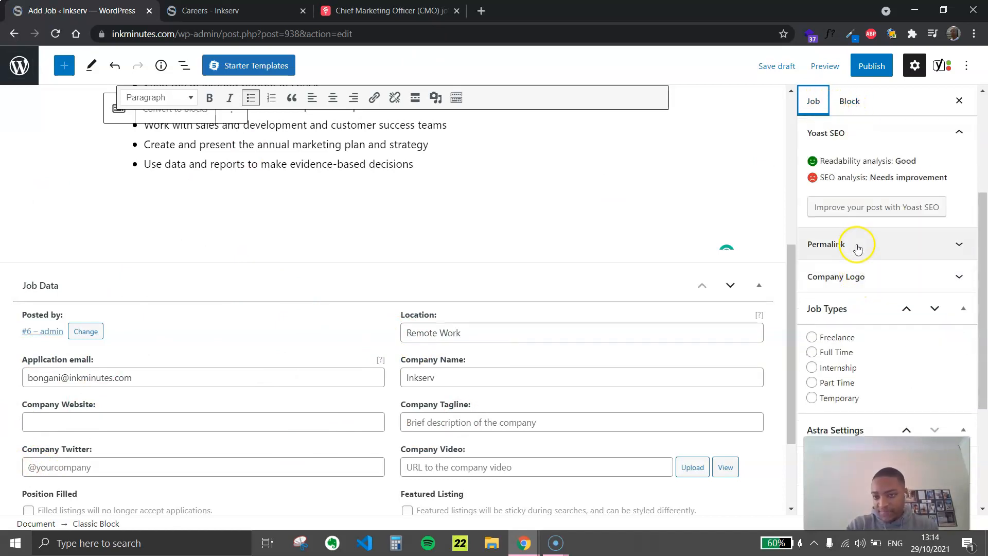
scroll(904, 243, "down", 1)
scroll(946, 180, "up", 4)
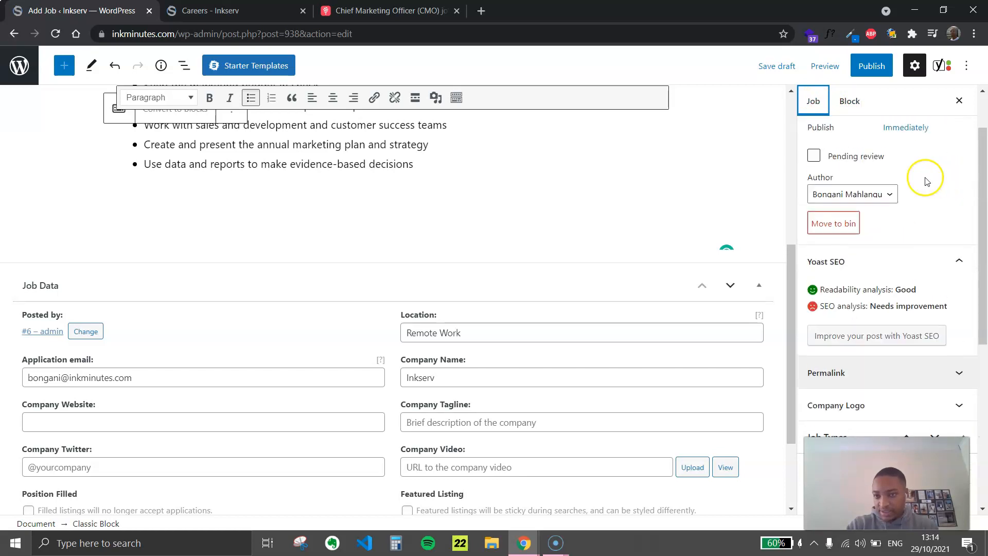
left_click(955, 260)
scroll(893, 216, "up", 1)
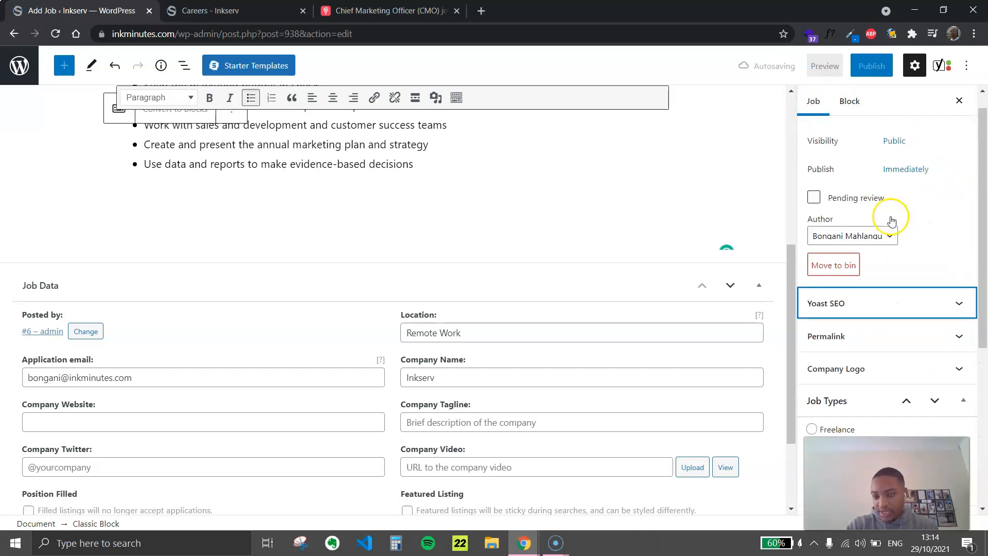
left_click(955, 133)
Step: Check the Permalink and Company Logo sections of the job settings, leaving both collapsed
left_click(957, 200)
left_click(958, 199)
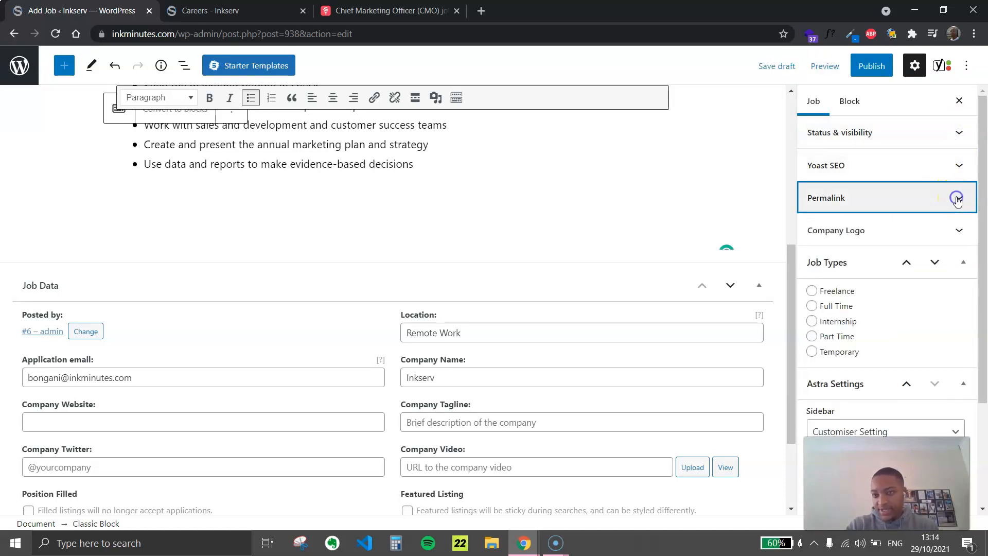
left_click(957, 233)
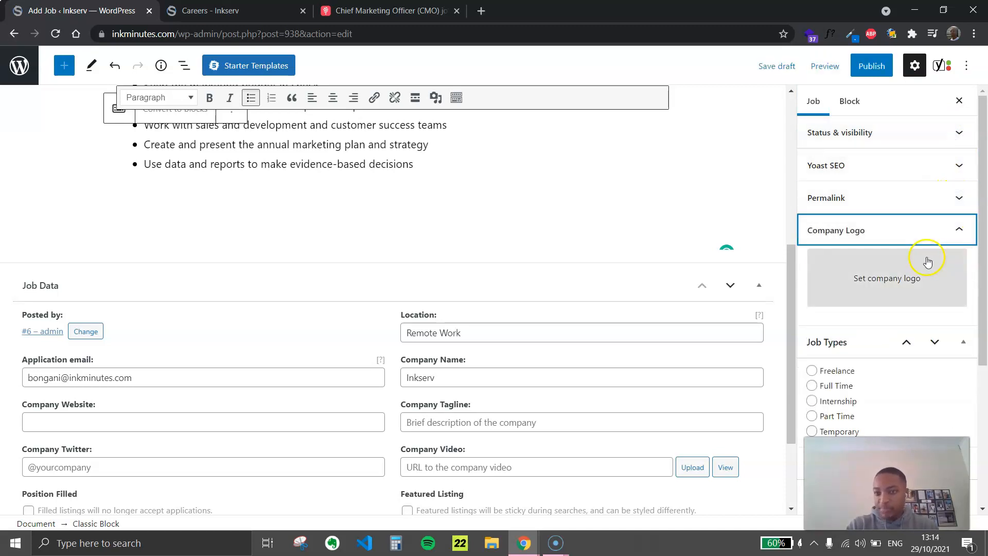
left_click(956, 235)
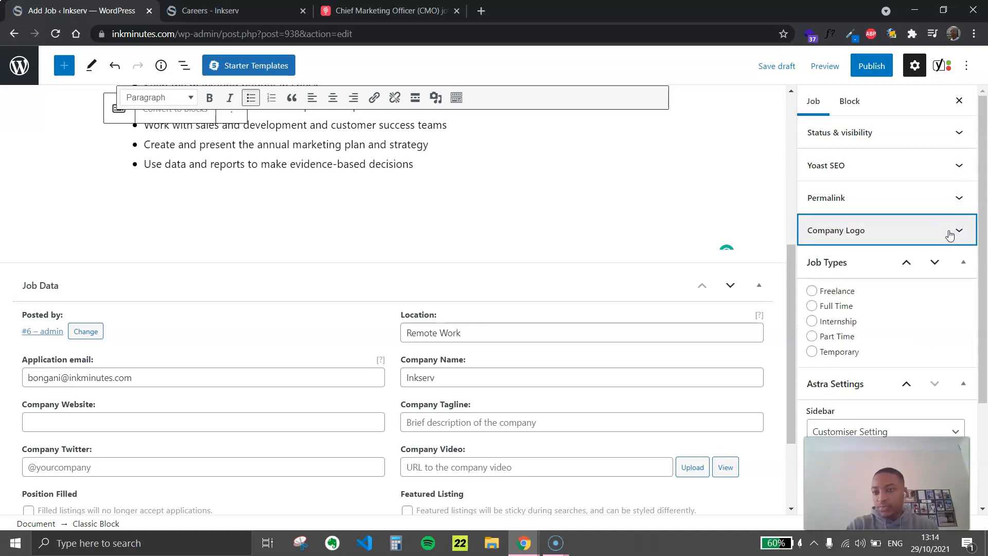
Step: Set the job type to Full Time and look over the Astra Settings
scroll(942, 231, "down", 1)
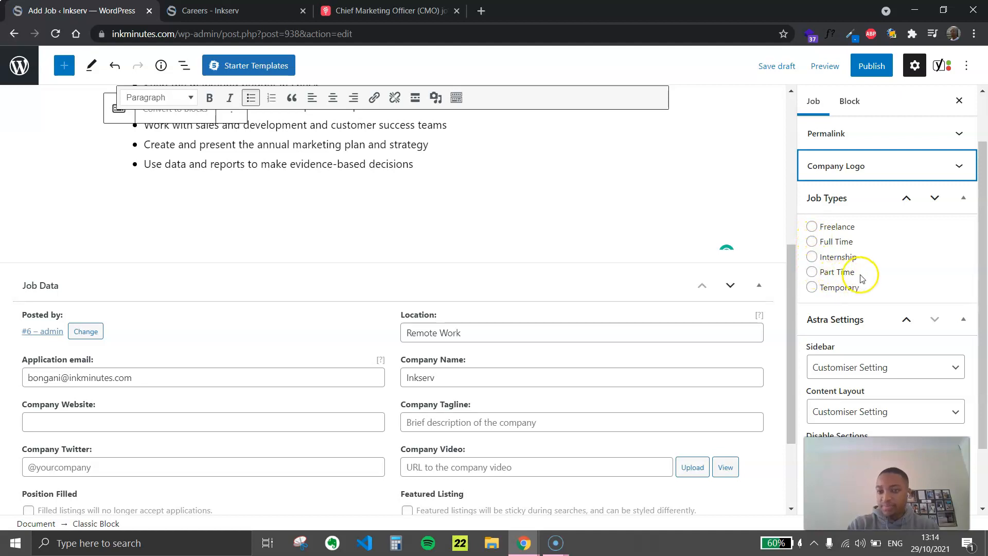
left_click(812, 229)
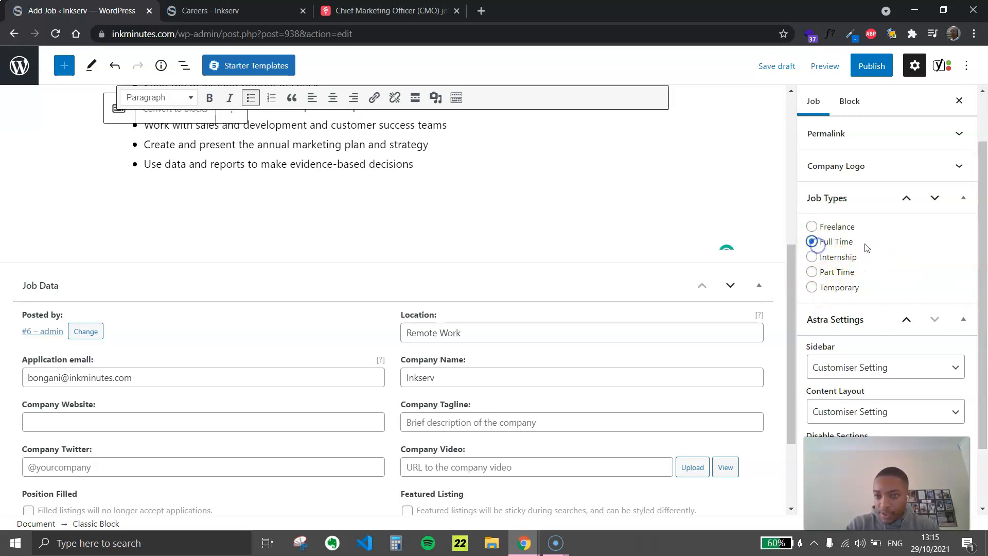
scroll(869, 252, "down", 2)
left_click(903, 256)
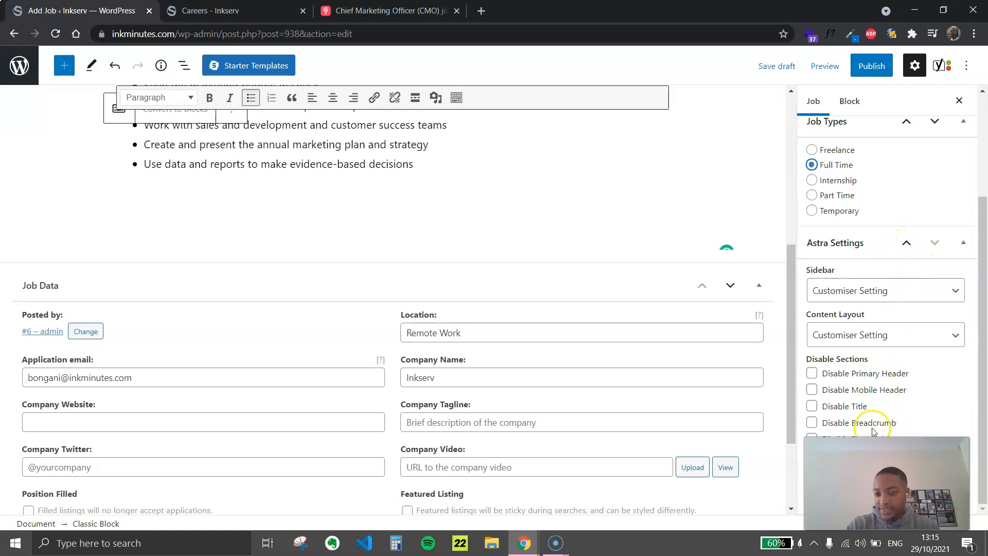
Step: Publish the Chief Marketing Officer job listing with public visibility and immediate publication
scroll(315, 197, "up", 3)
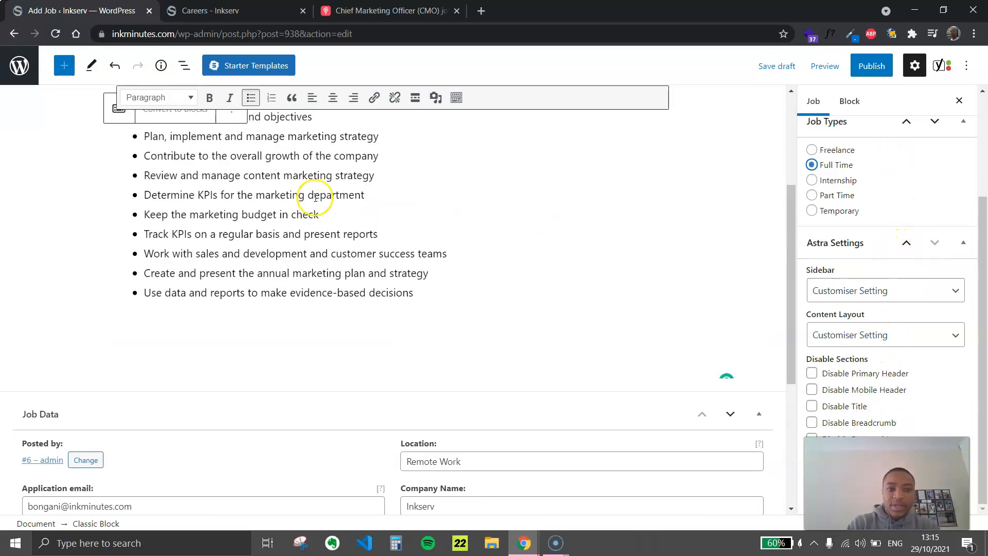
scroll(315, 198, "up", 4)
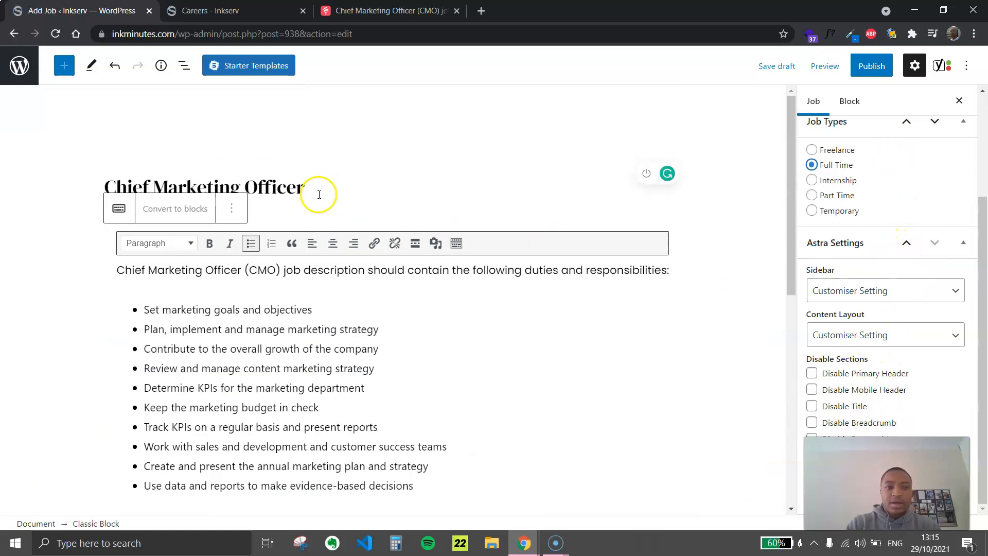
left_click(871, 67)
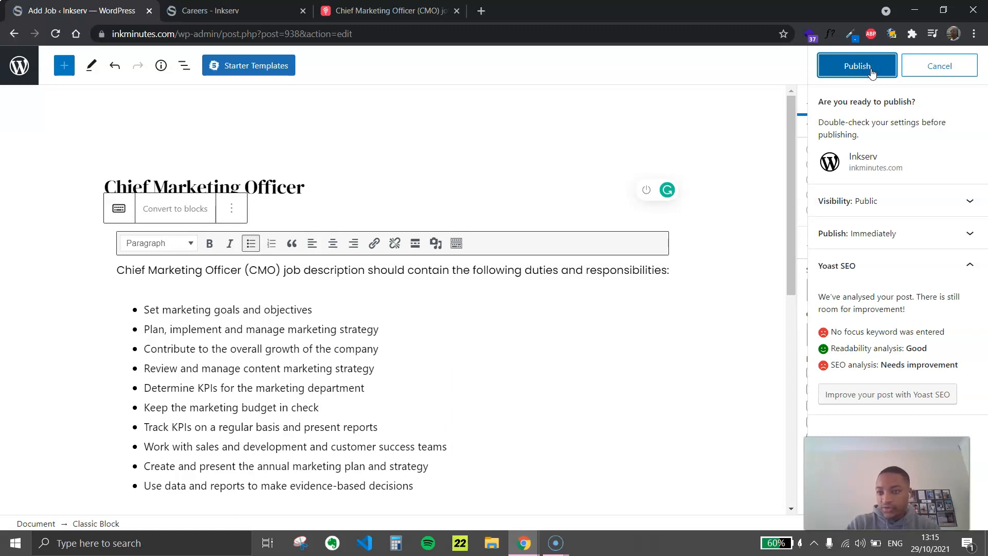
left_click(871, 71)
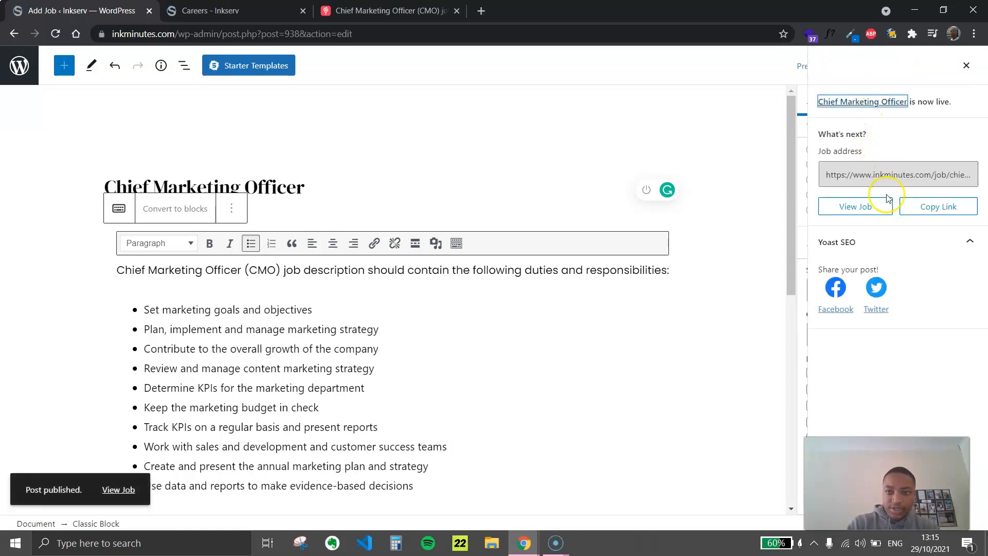
Step: Open the published job in a new browser tab and review its title, details and description
right_click(863, 213)
left_click(870, 219)
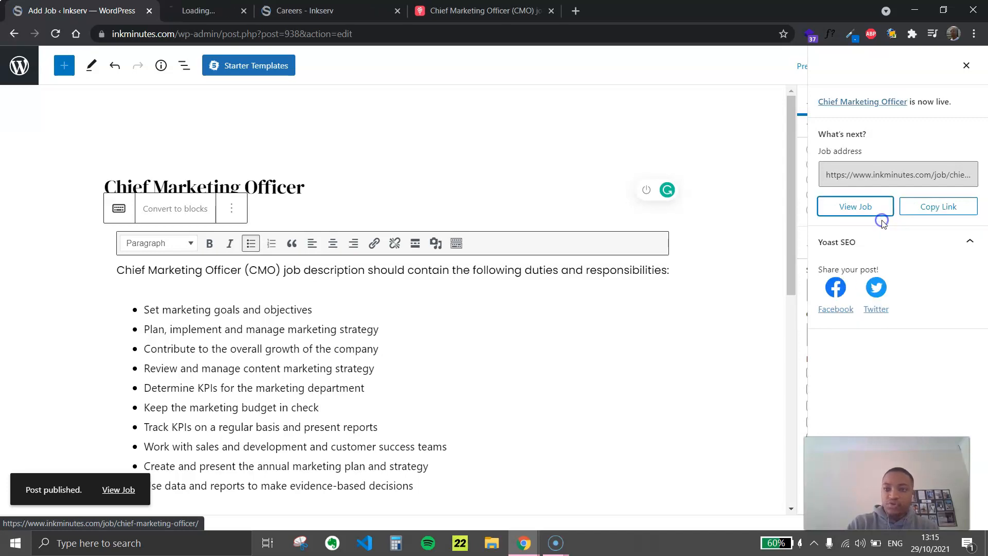
key("ctrl+Tab")
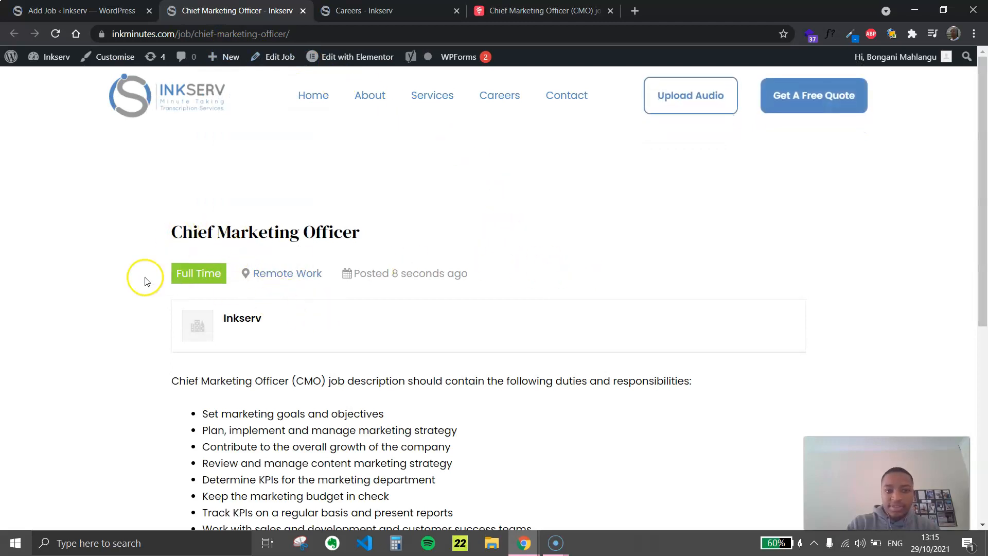
left_click_drag(175, 234, 417, 231)
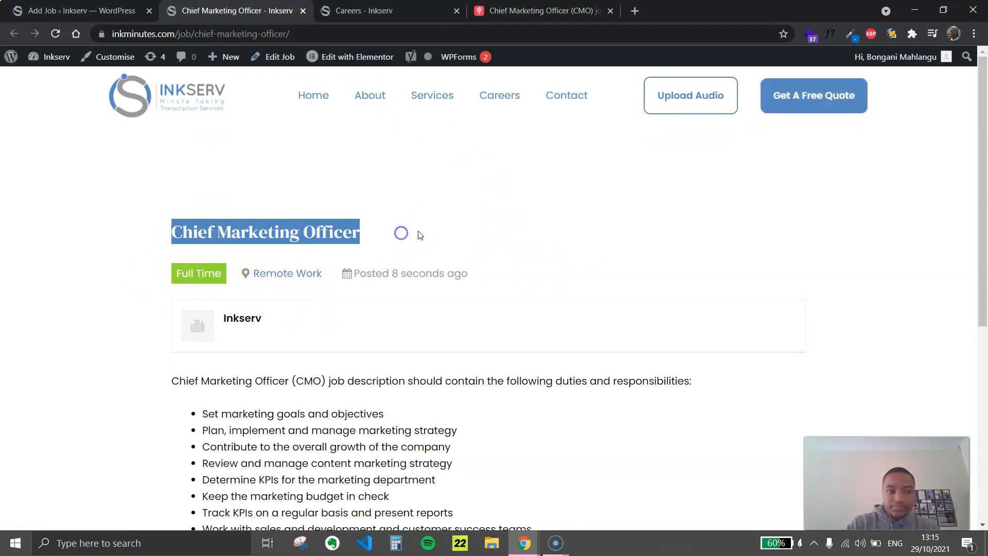
left_click(430, 230)
scroll(463, 264, "down", 6)
scroll(221, 293, "up", 6)
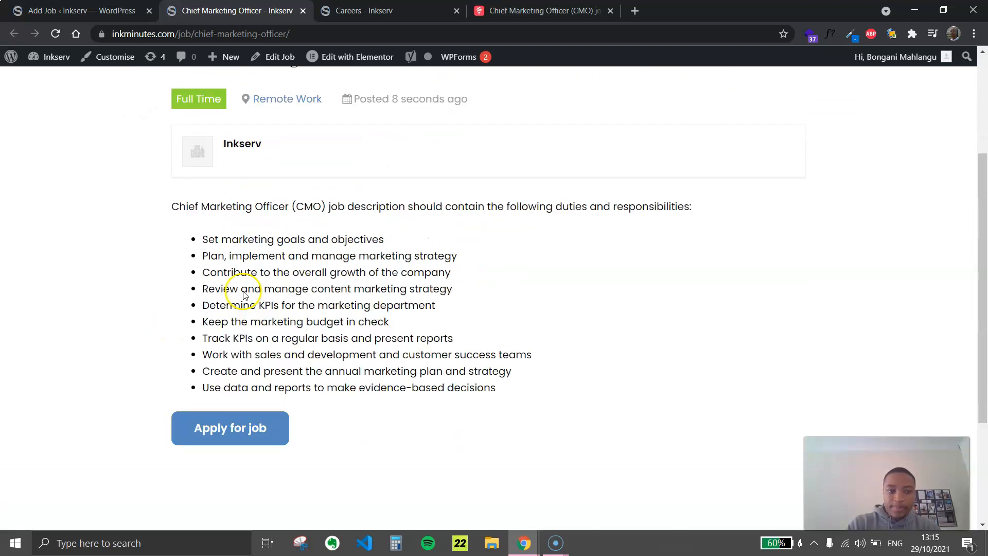
Step: Open the site's Careers page and check the Chief Marketing Officer entry in its job list
left_click(497, 98)
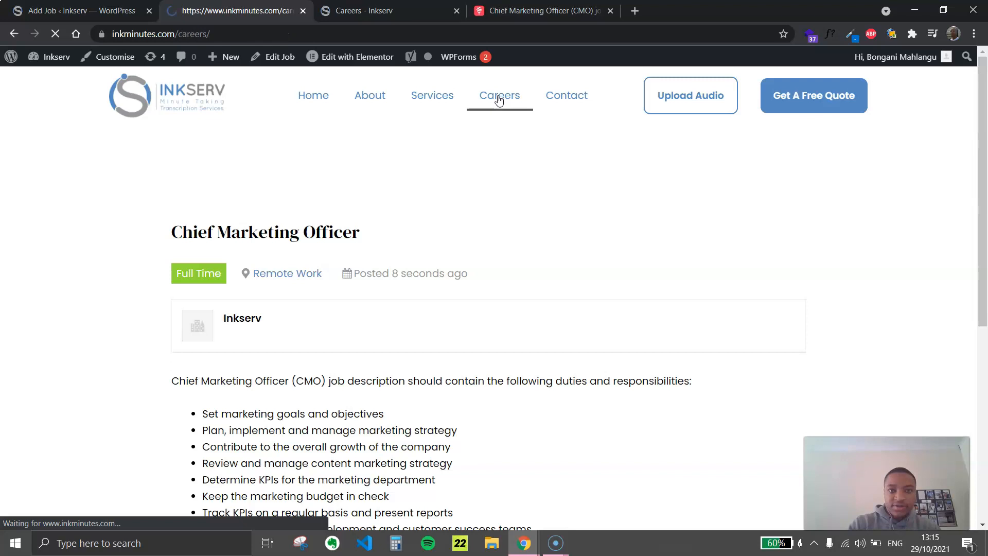
scroll(499, 236, "down", 5)
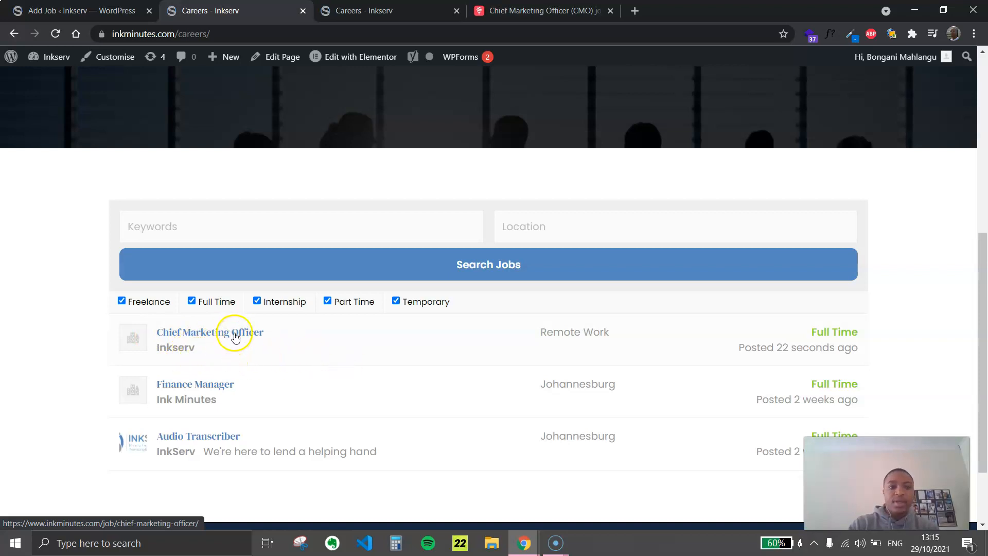
scroll(238, 336, "up", 5)
scroll(238, 336, "down", 6)
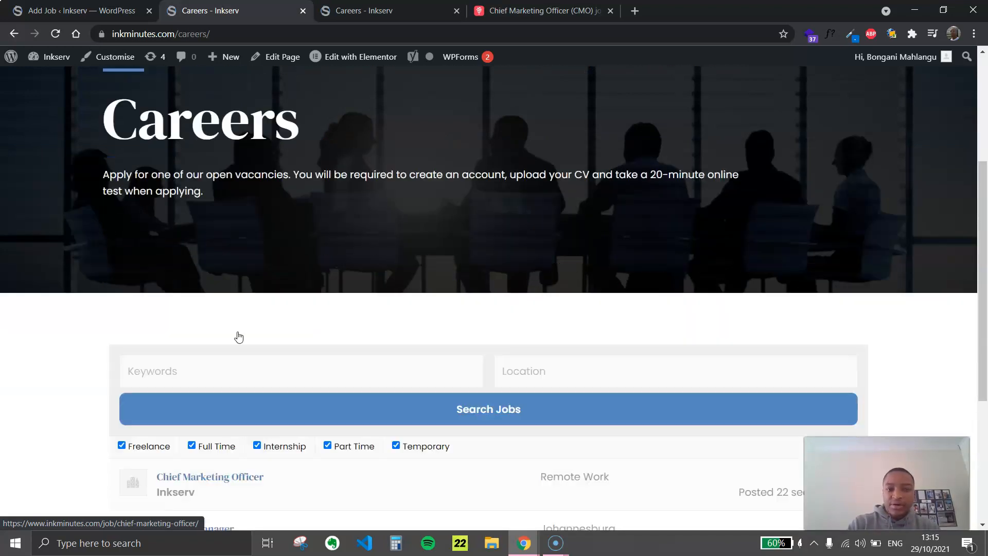
Step: Open the Chief Marketing Officer job from the Careers list and review its application form with the name, email, message and CV upload fields
left_click(233, 272)
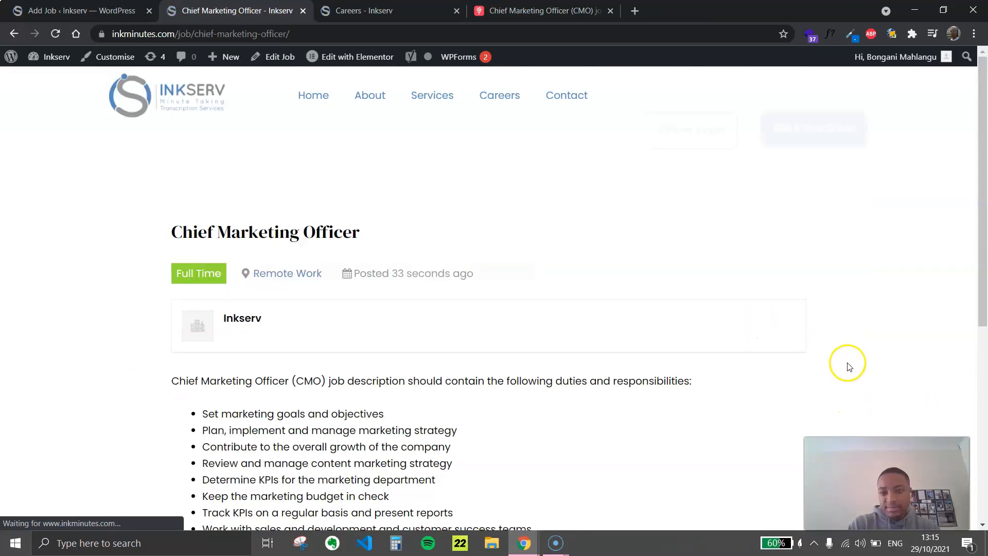
scroll(452, 308, "down", 6)
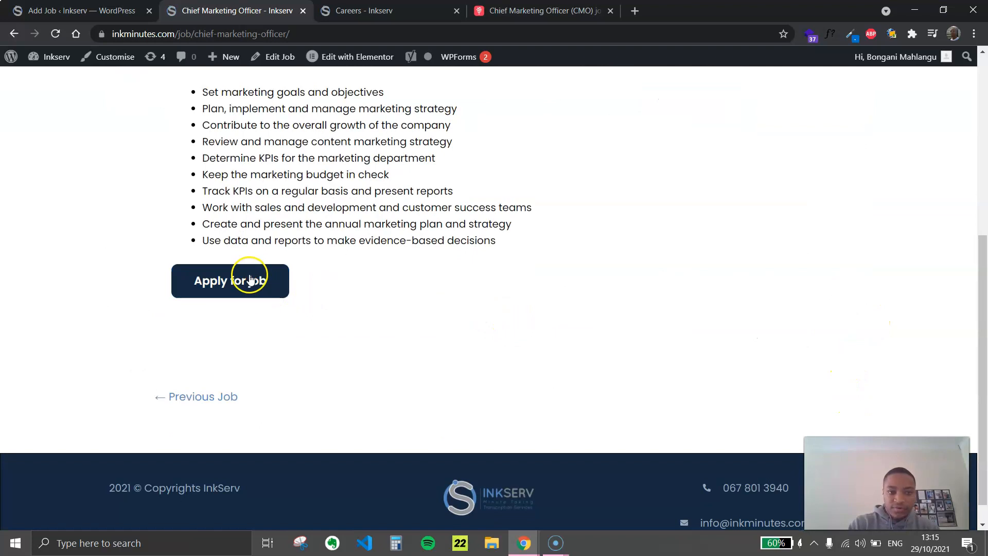
left_click(249, 278)
scroll(309, 221, "down", 2)
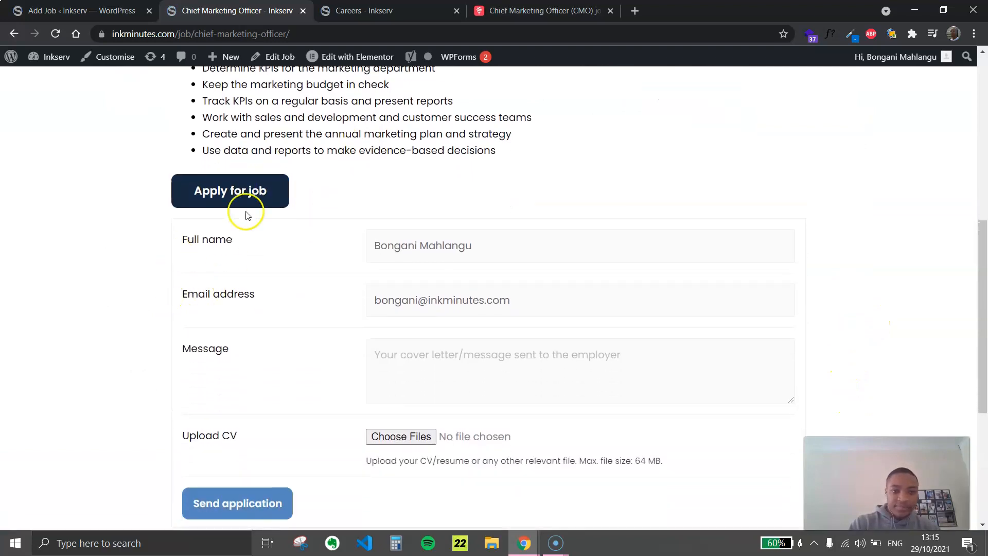
left_click(234, 263)
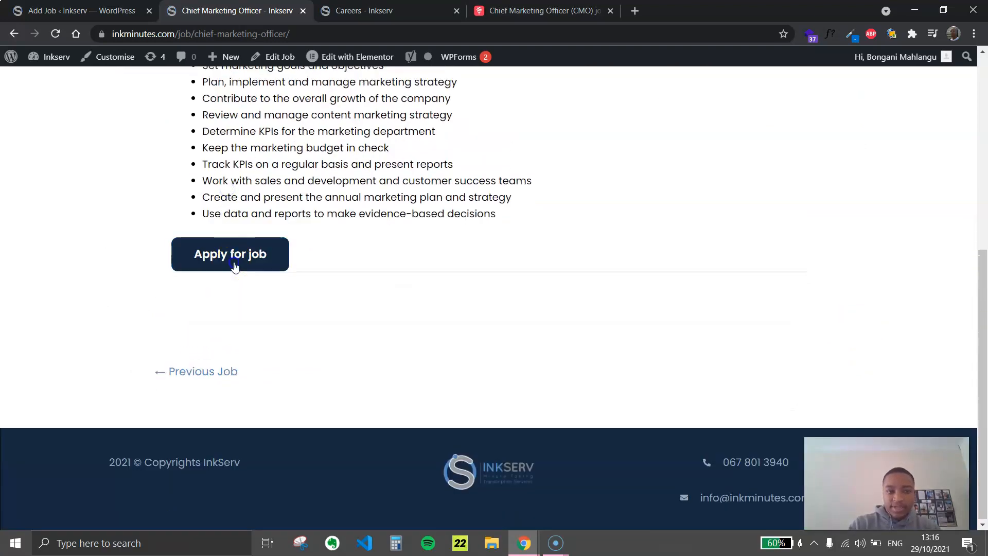
scroll(417, 319, "down", 3)
scroll(406, 304, "up", 2)
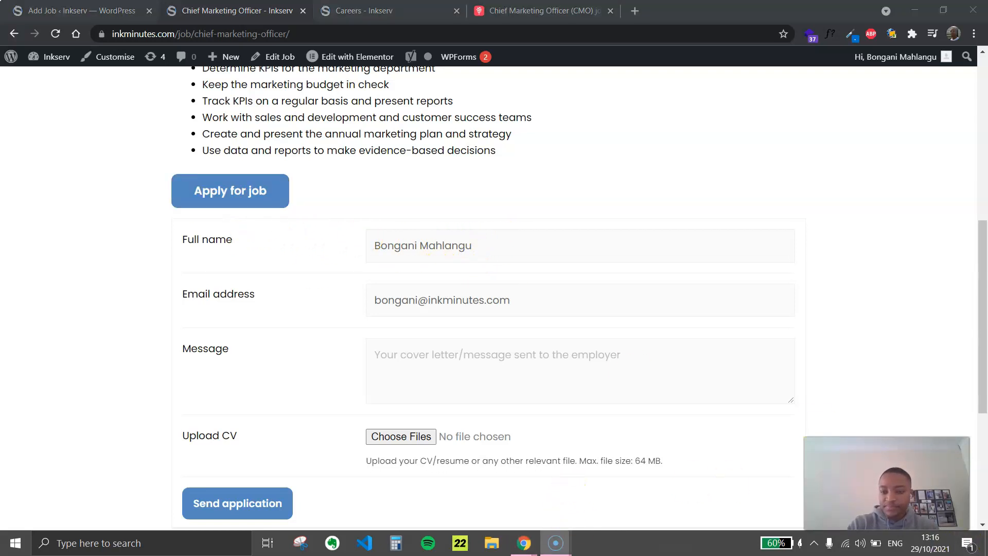
mouse_move(555, 541)
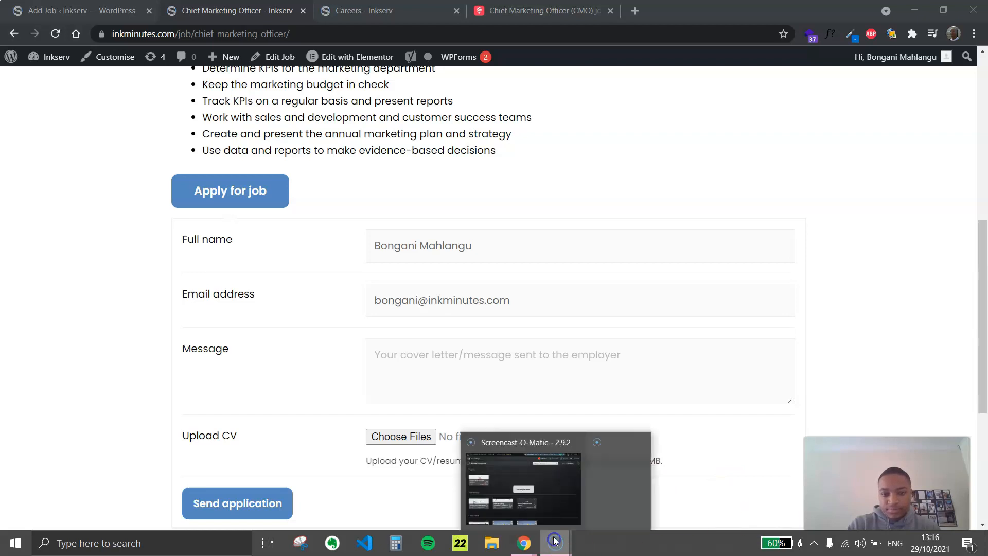
left_click(517, 496)
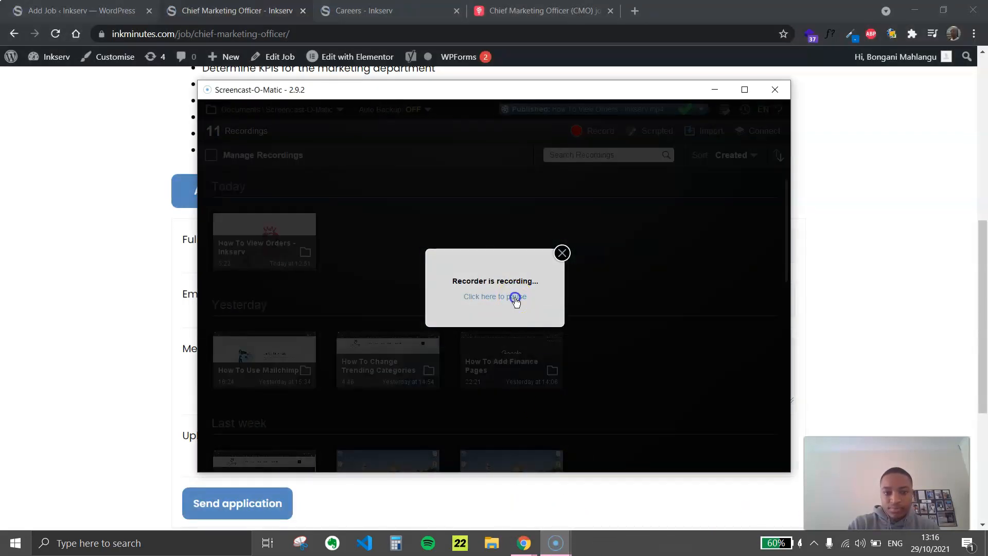